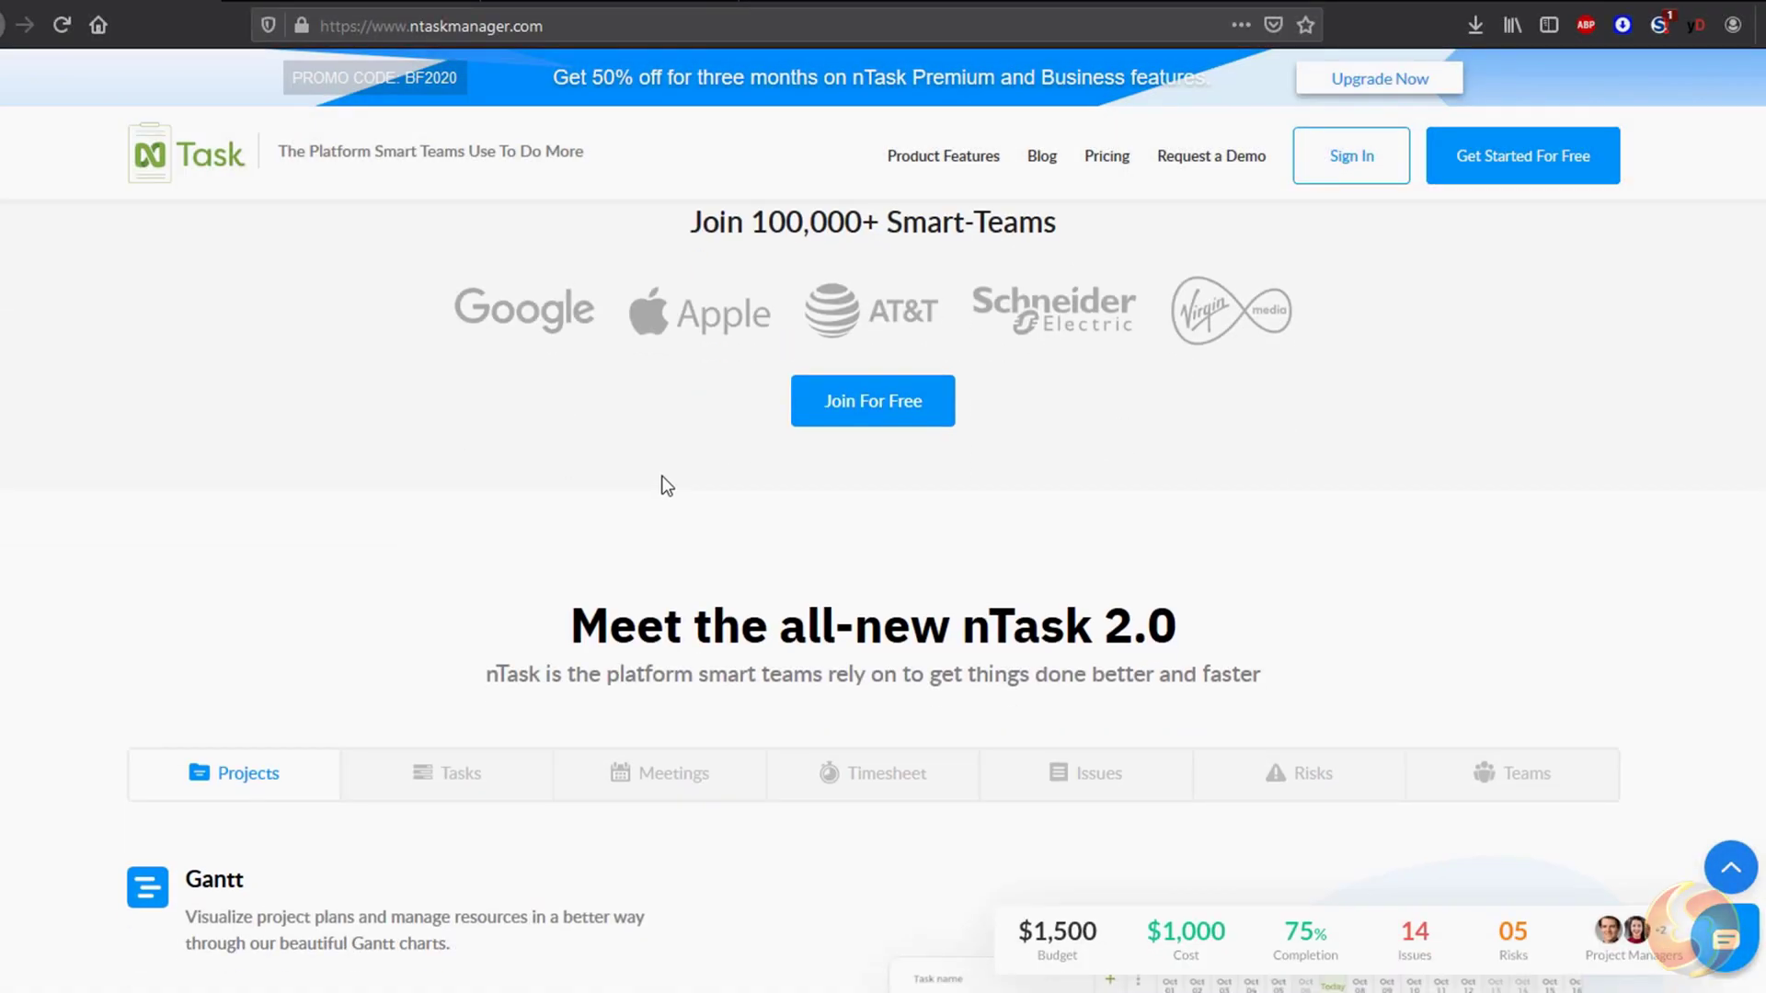
scroll(1334, 419, "down", 1)
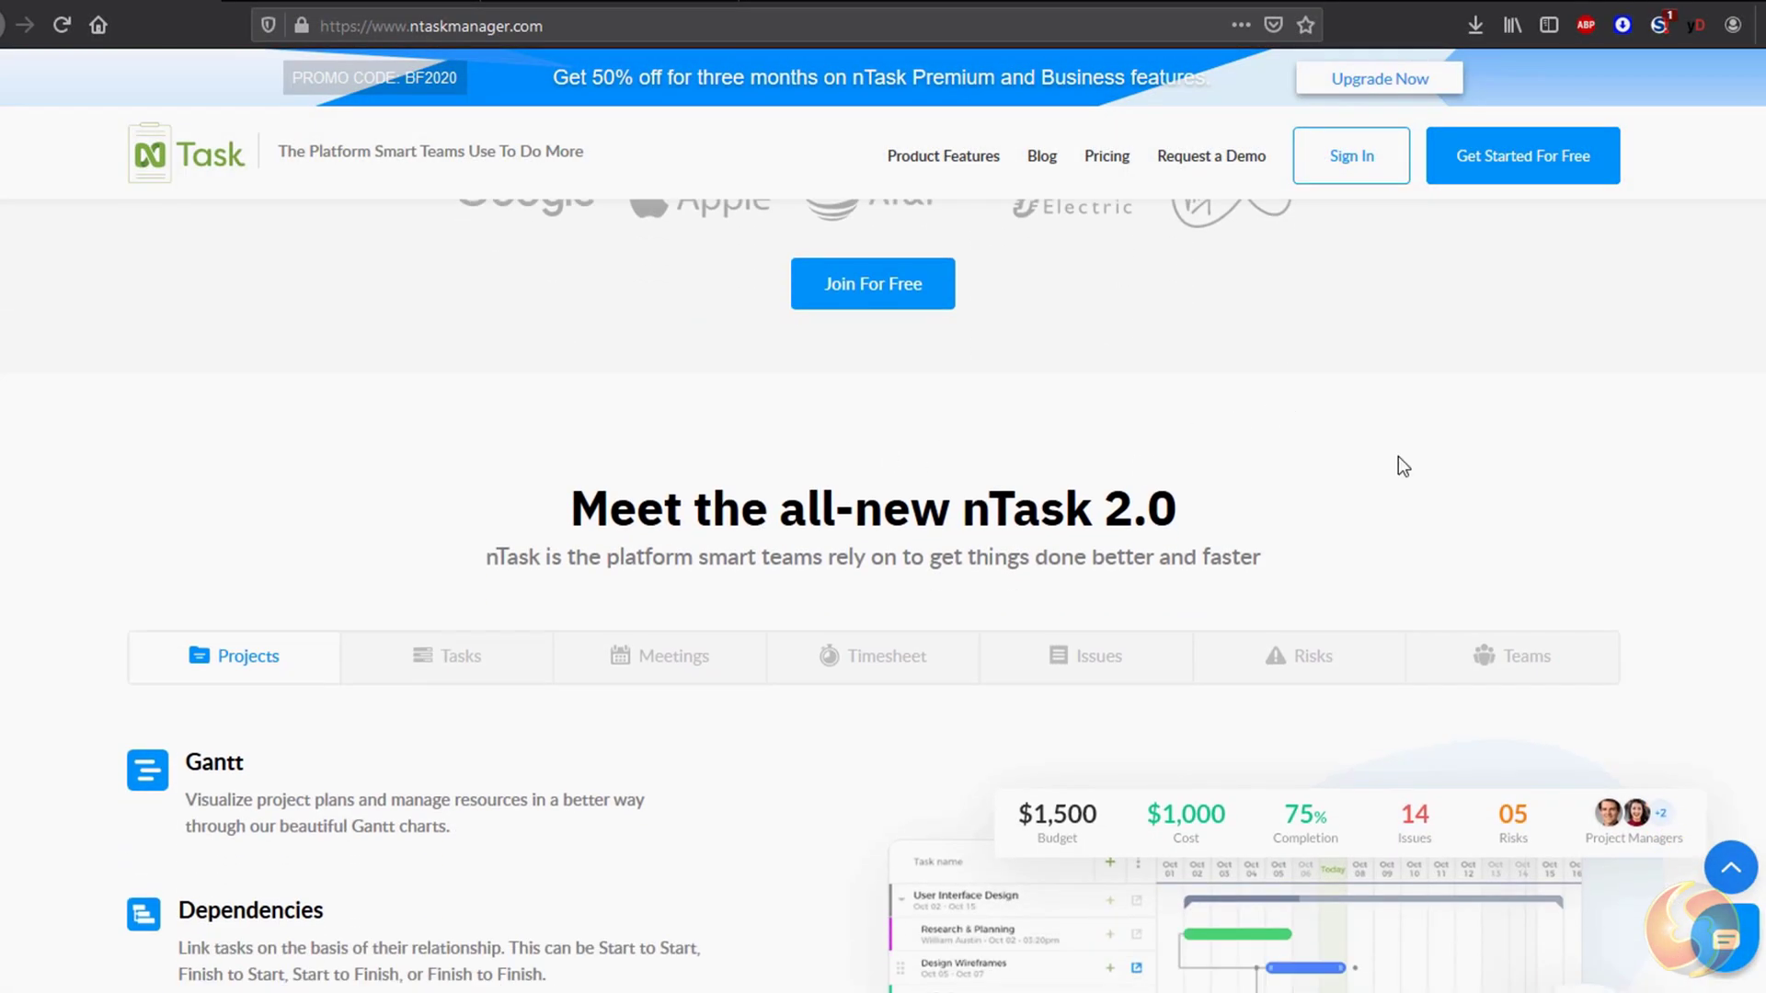
scroll(1325, 463, "down", 3)
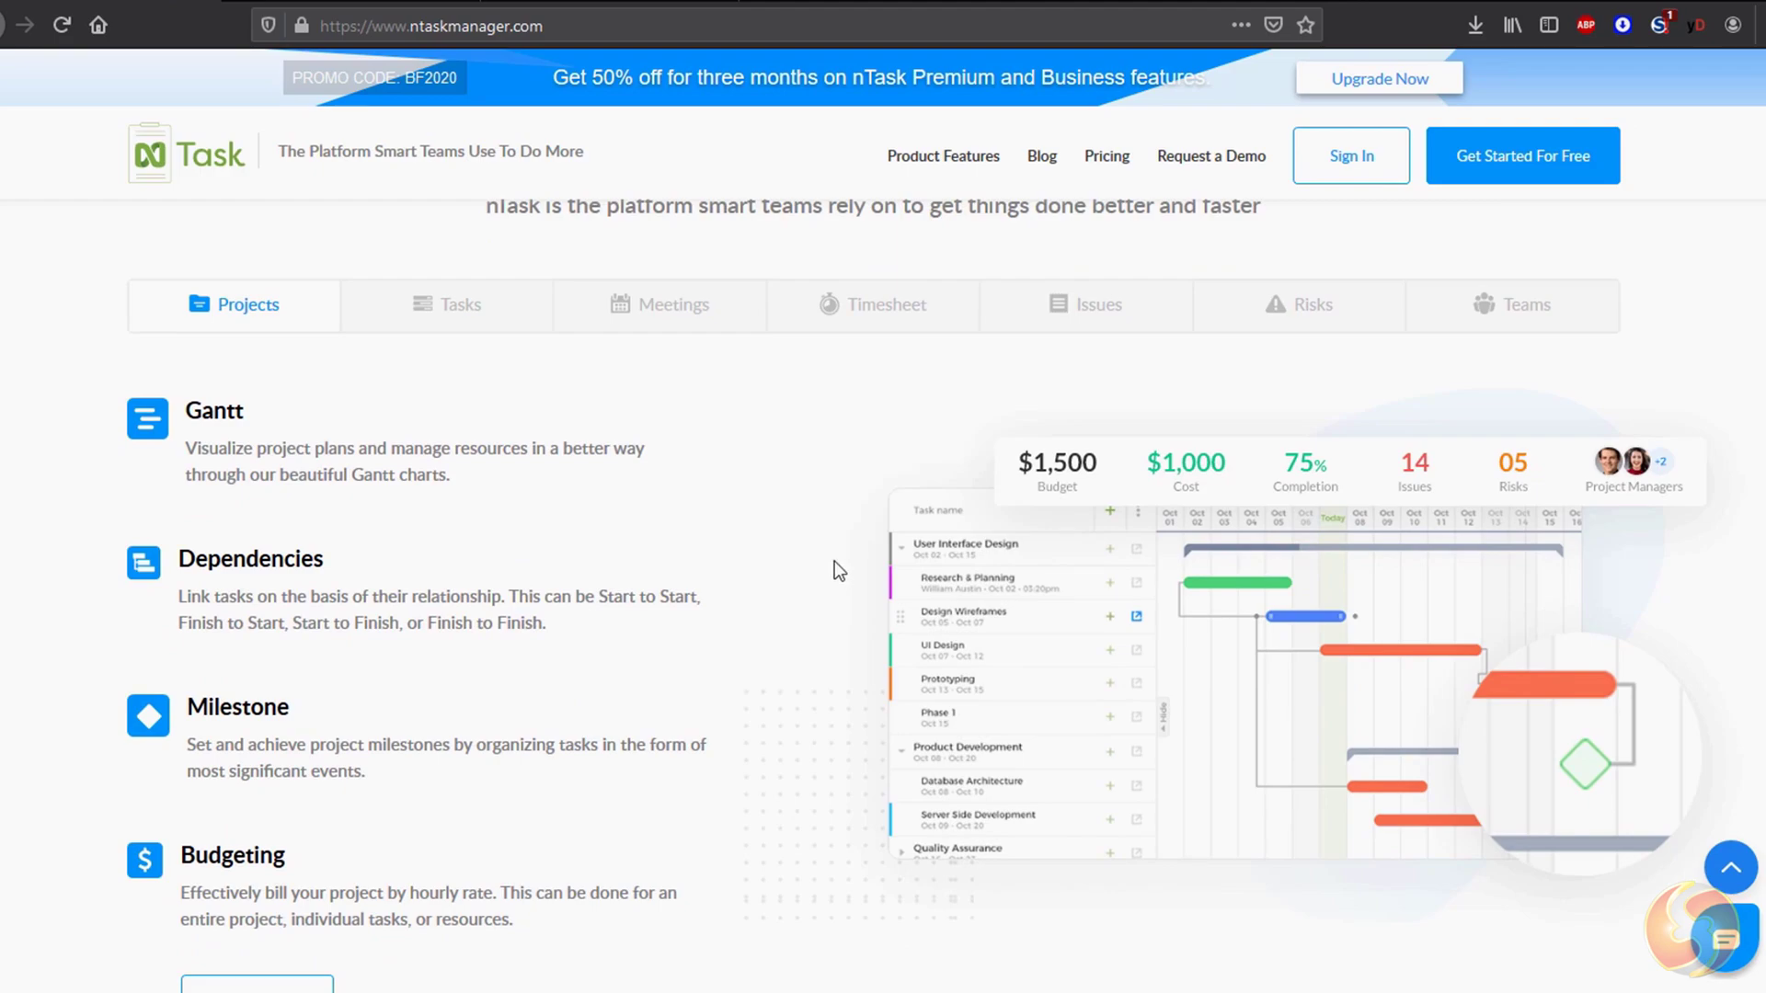
scroll(834, 561, "down", 3)
scroll(758, 592, "down", 5)
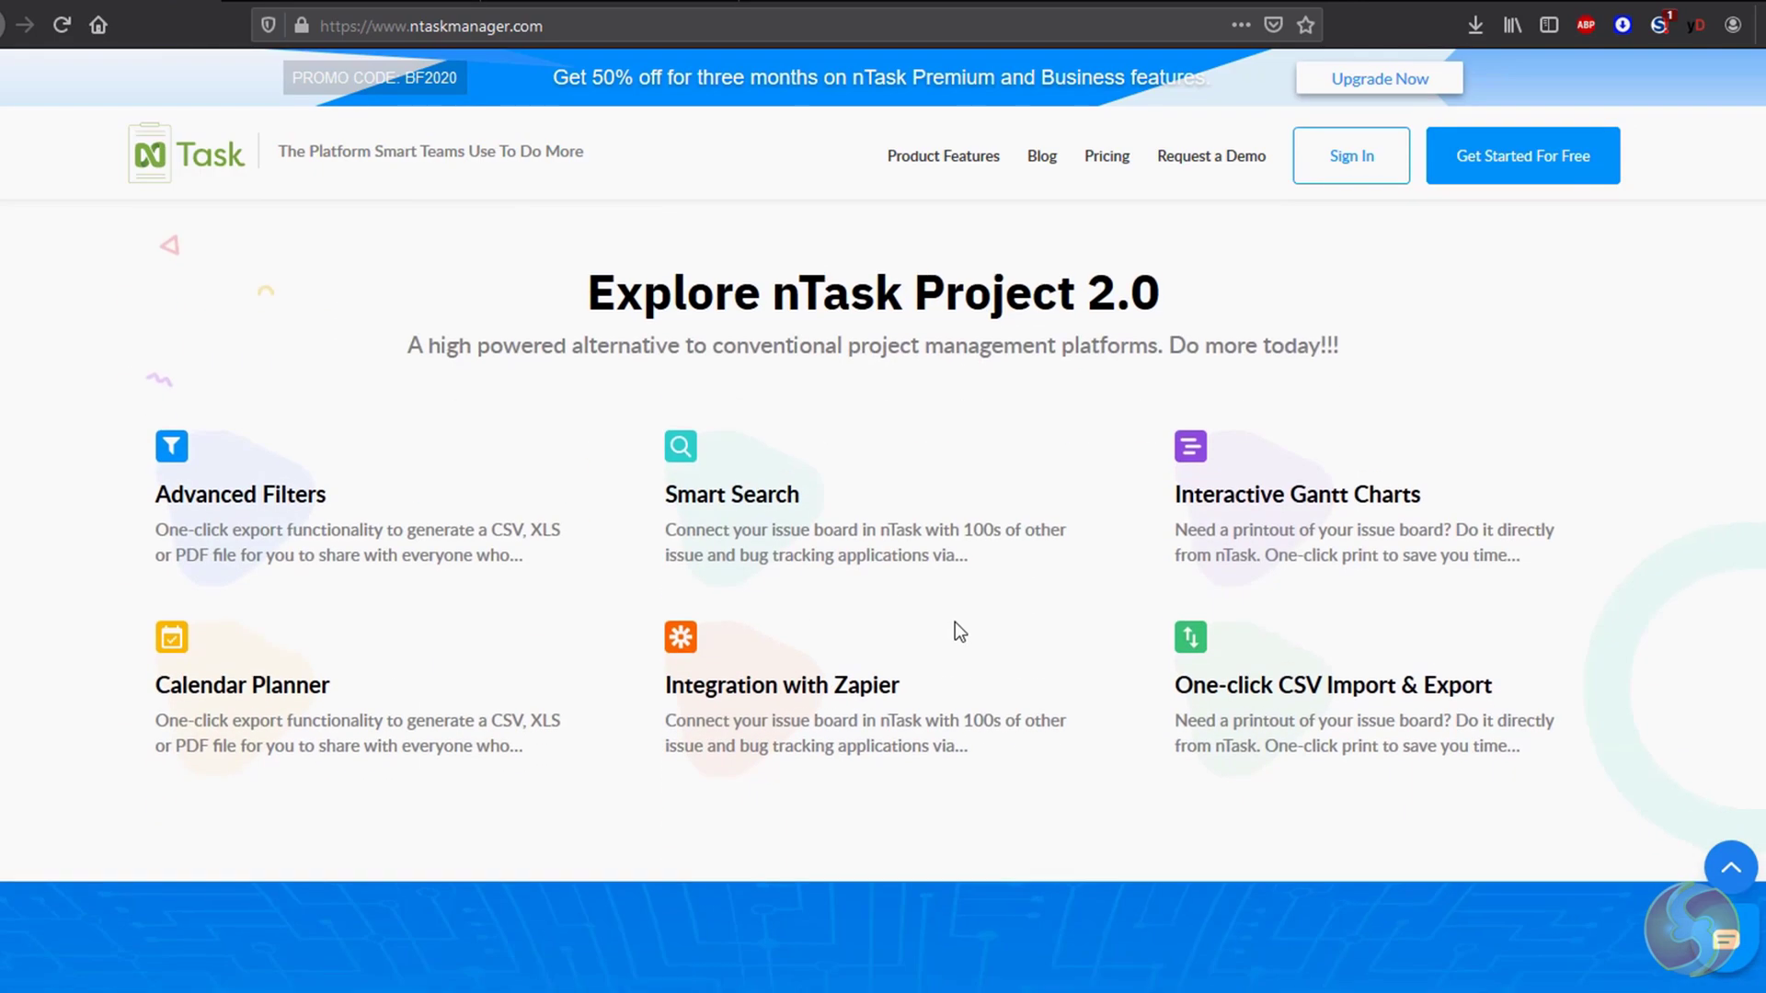
scroll(1021, 623, "down", 3)
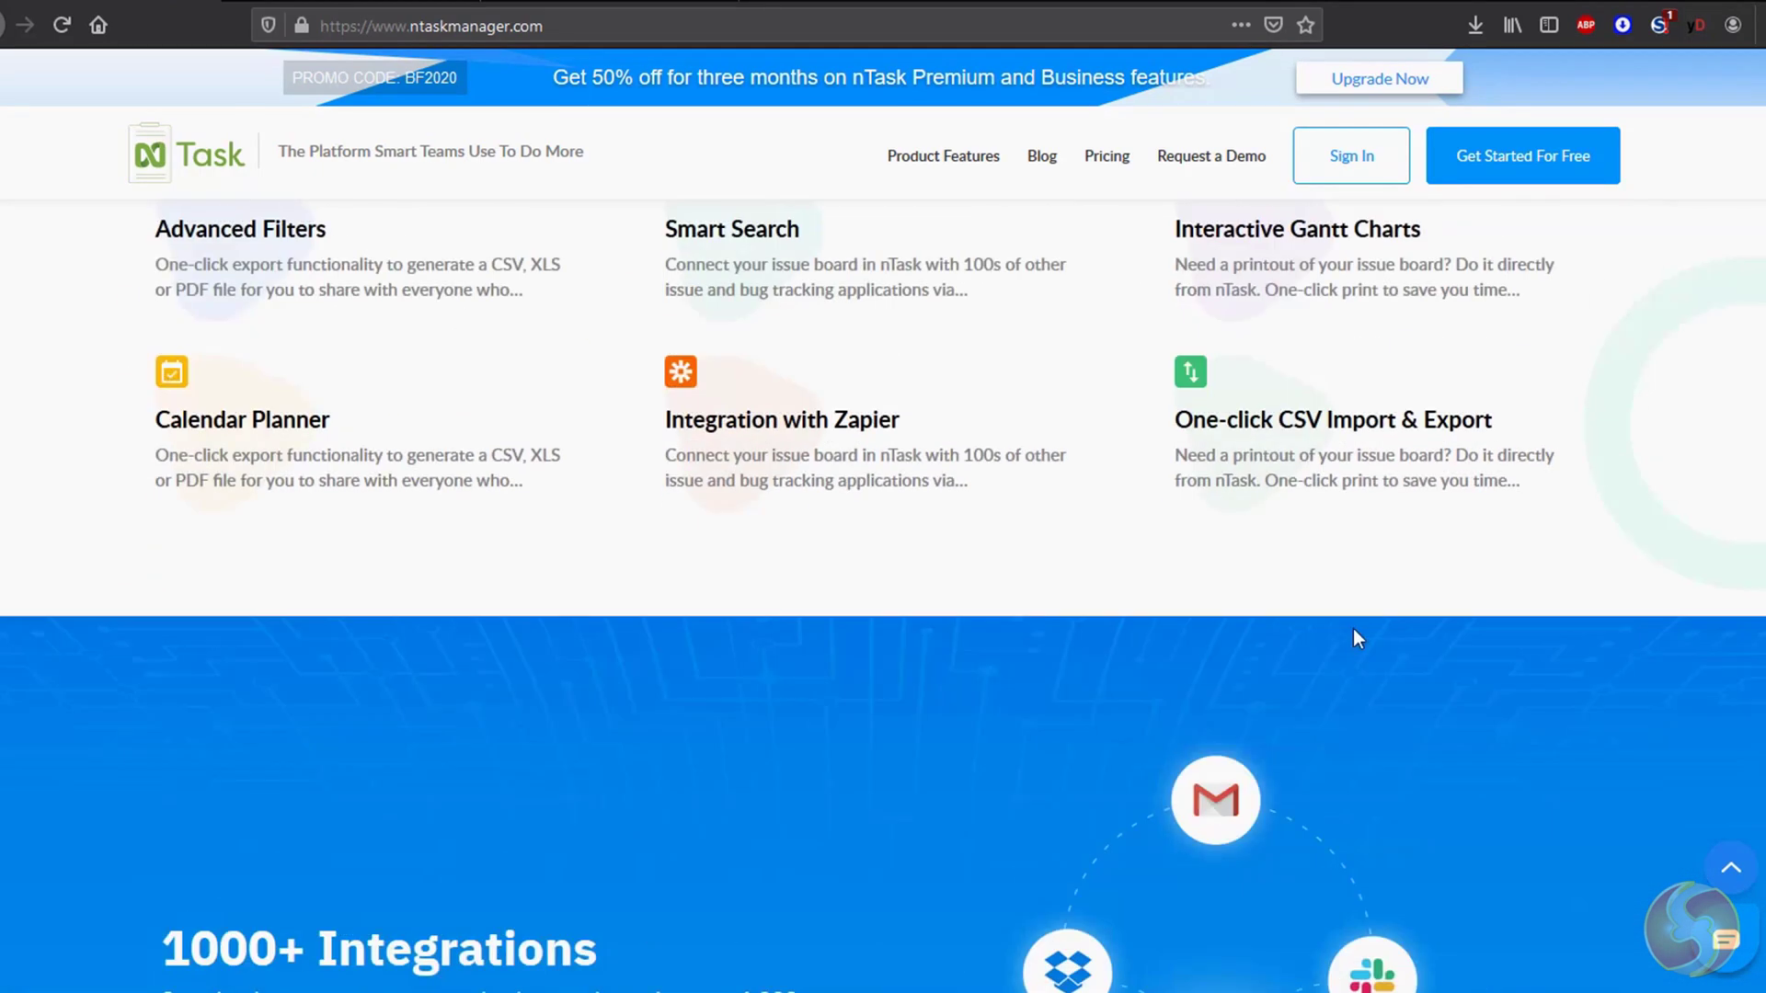
scroll(1353, 635, "down", 2)
scroll(798, 681, "down", 3)
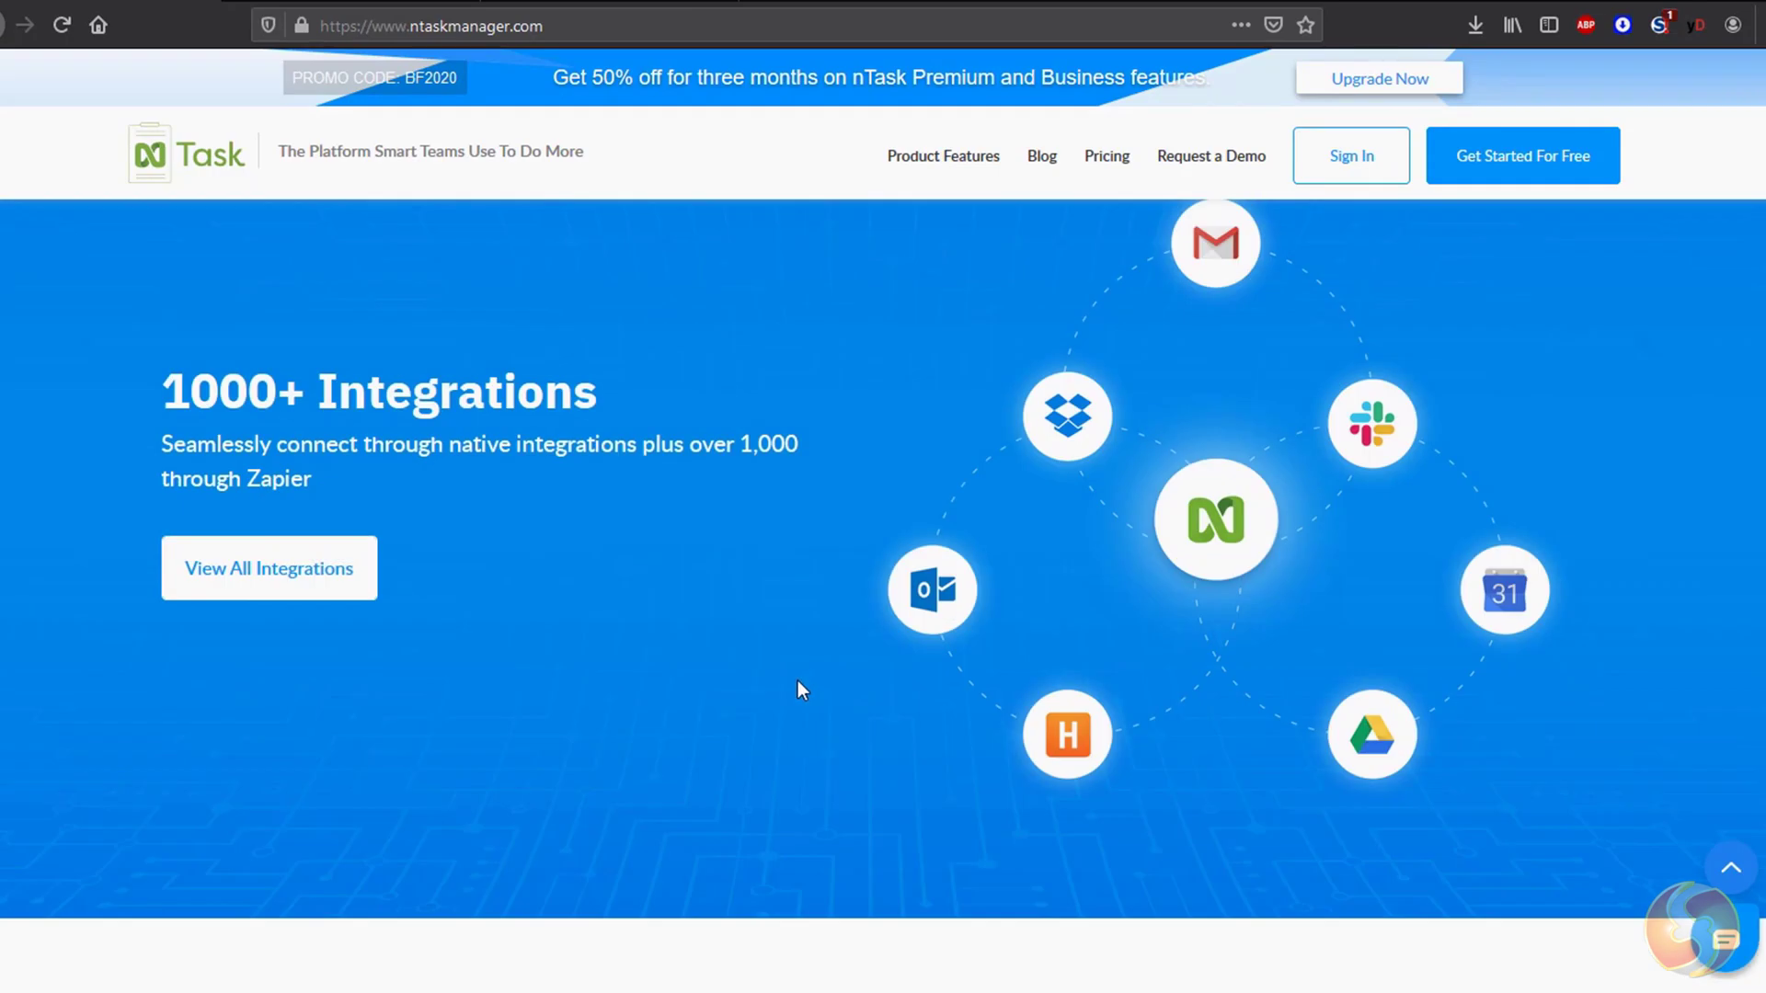
scroll(798, 681, "down", 3)
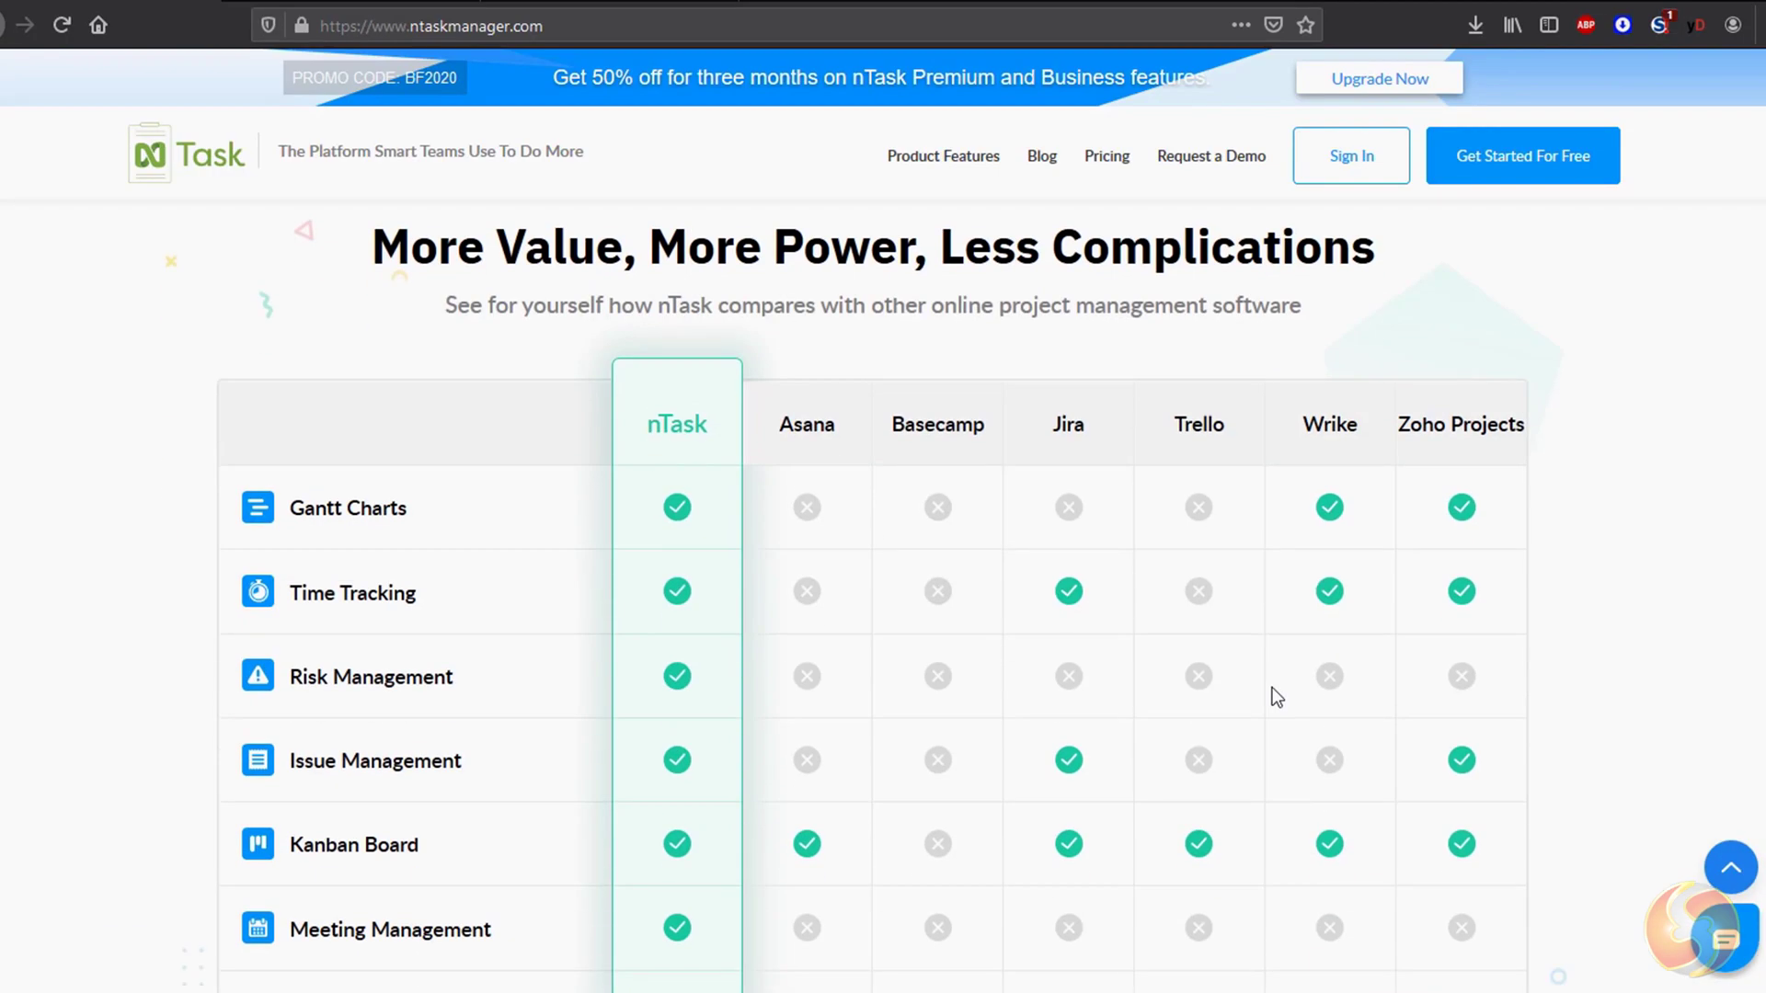
scroll(1274, 688, "down", 1)
scroll(1272, 688, "down", 2)
scroll(1272, 688, "down", 3)
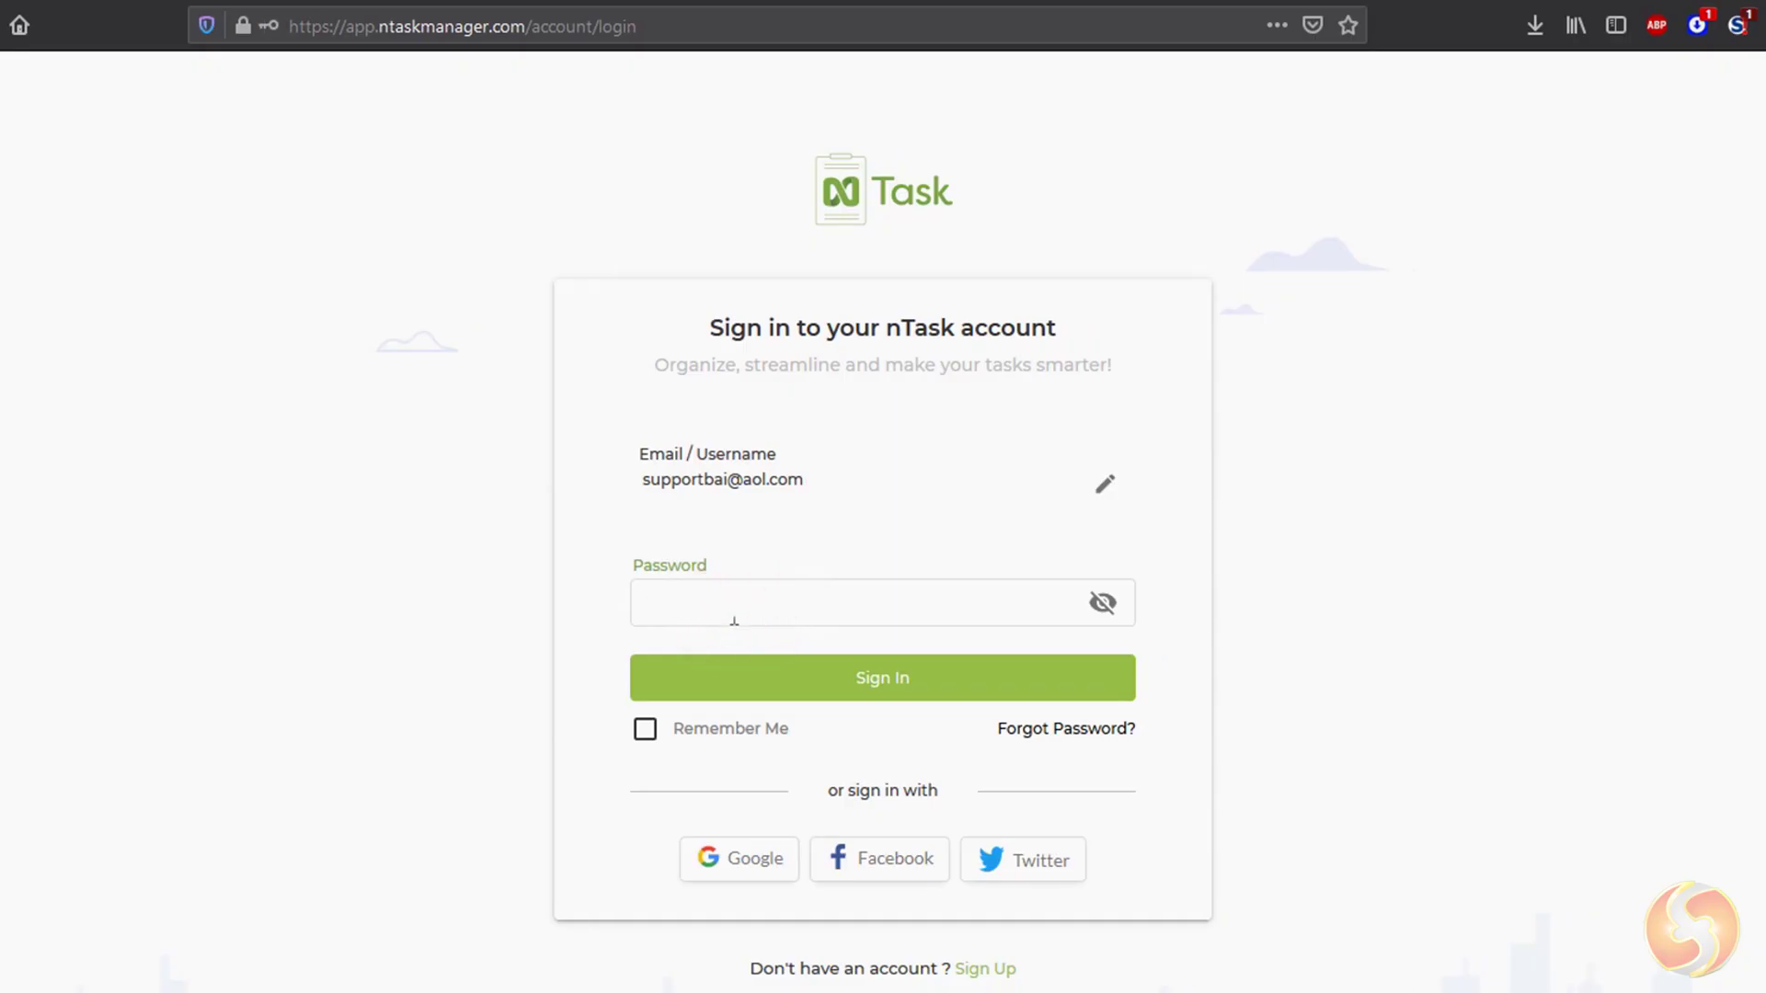
Sign in, view the team settings, and return to the workspaces overview.
left_click(773, 673)
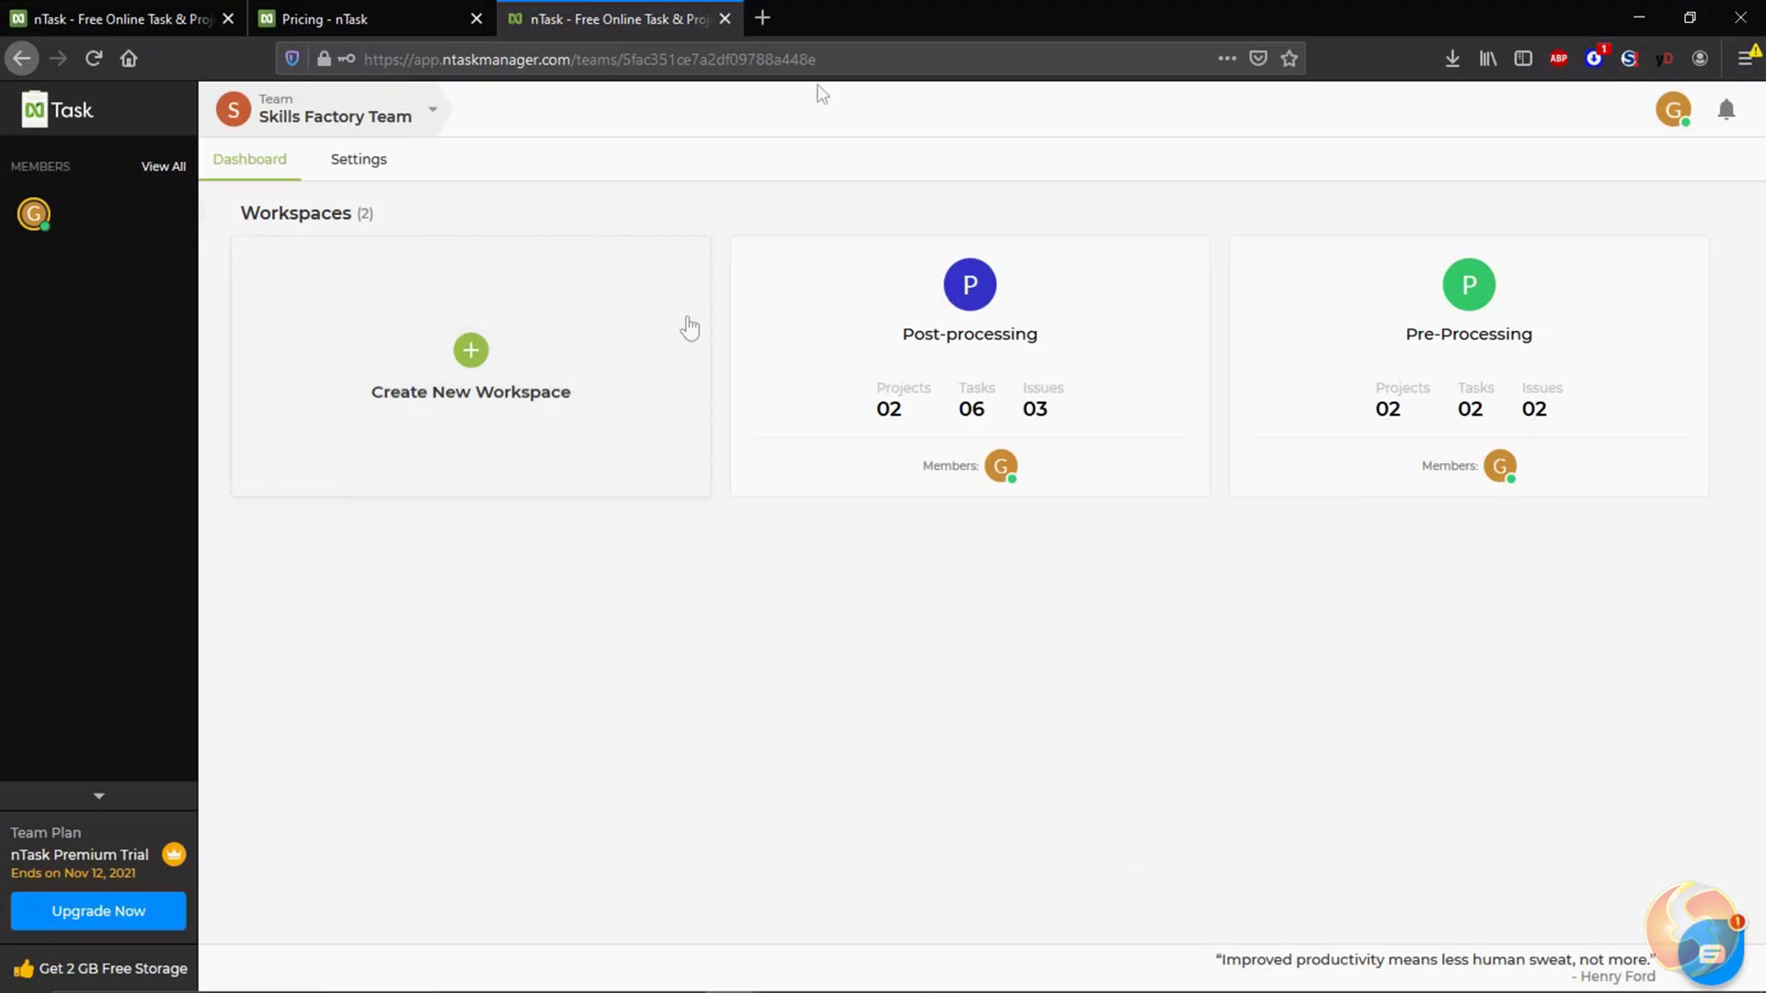
left_click(361, 160)
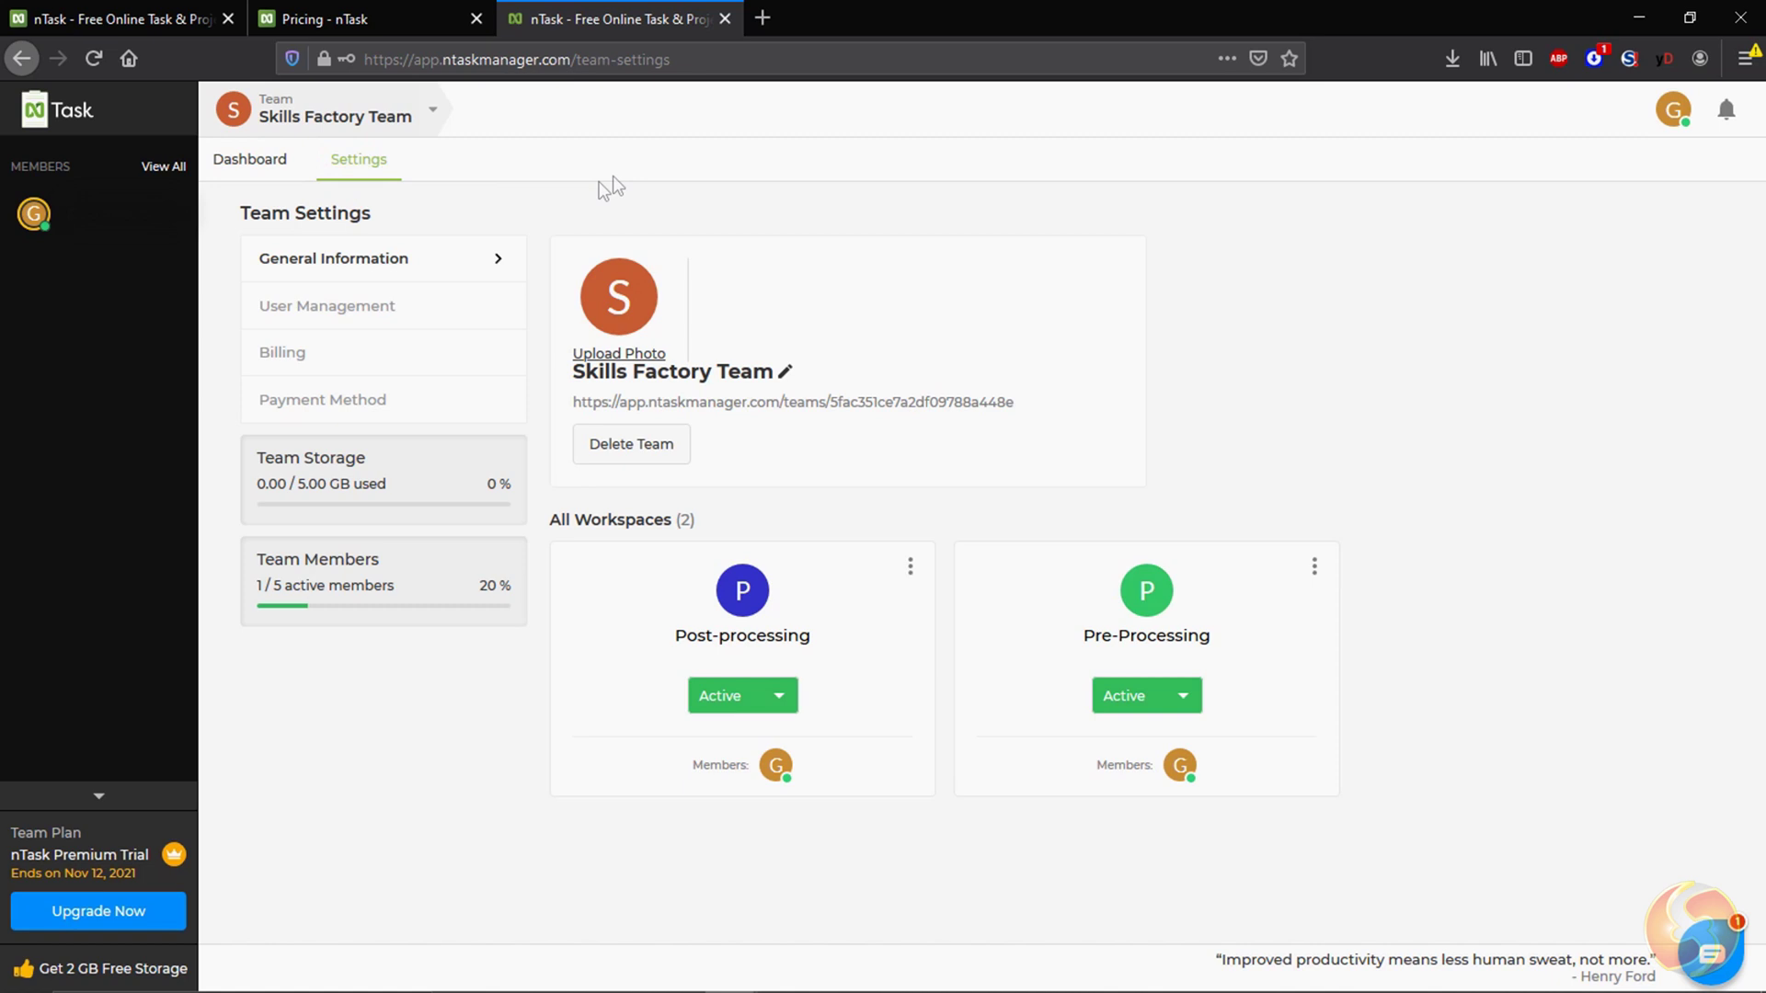
left_click(792, 399)
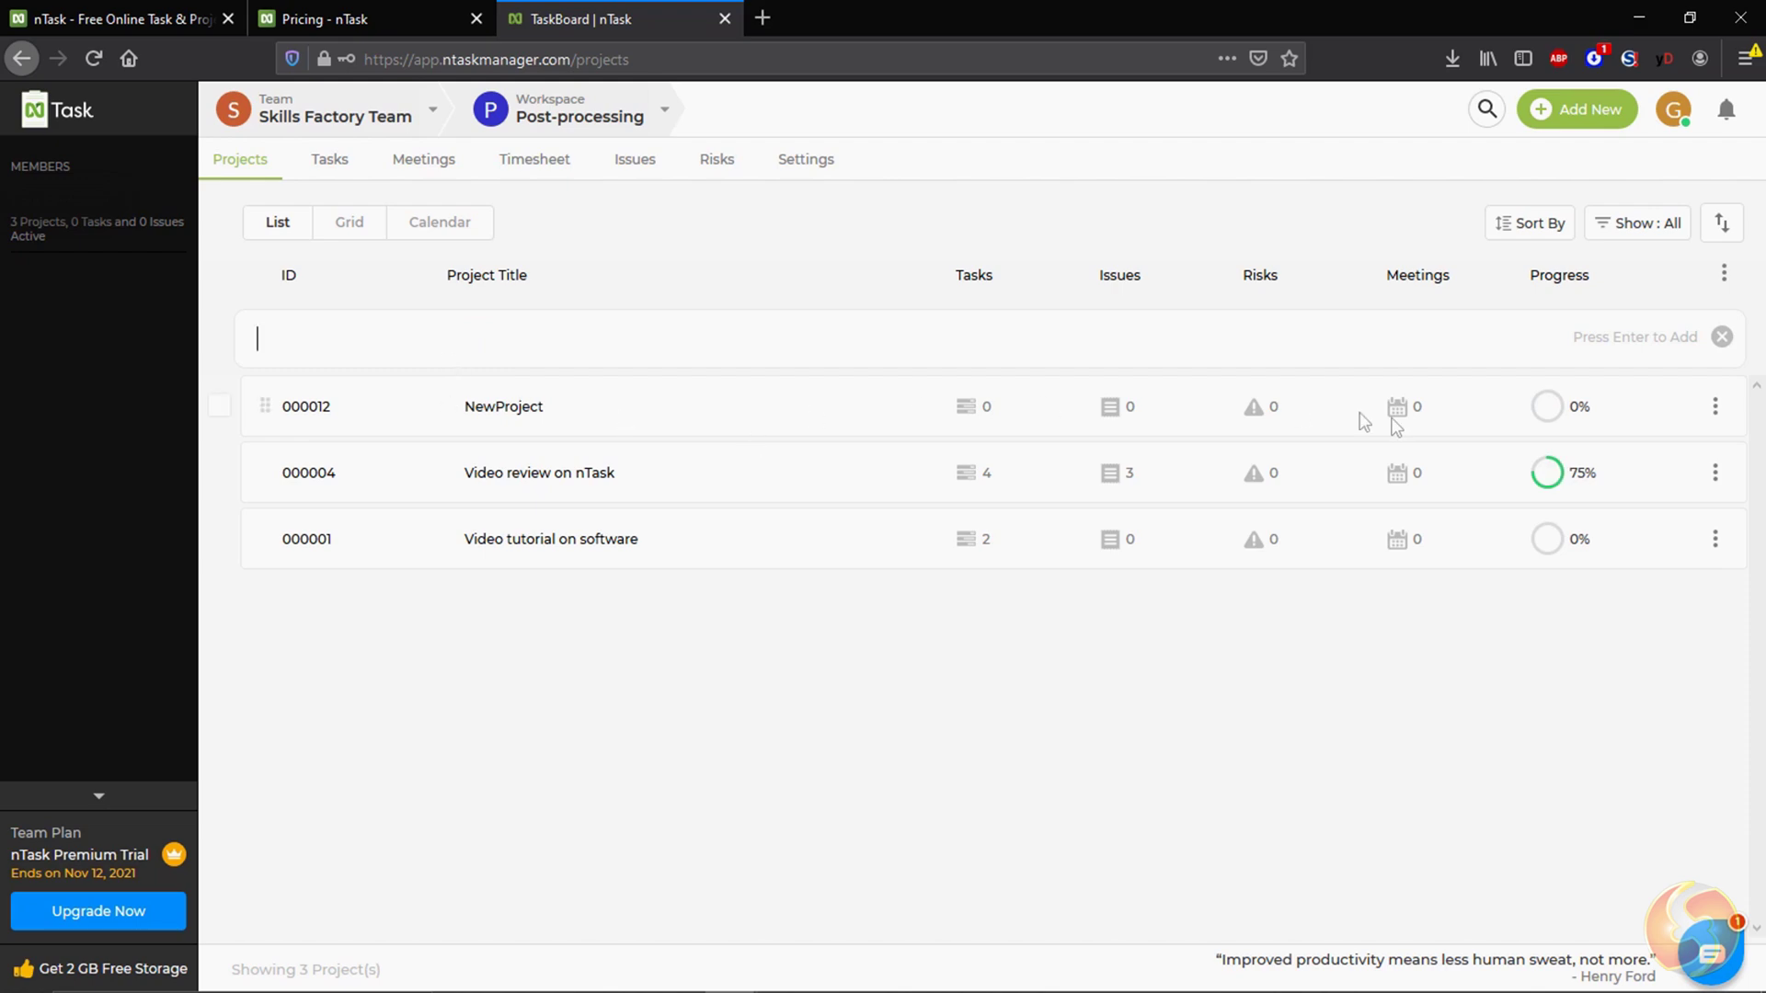
Open NewProject's details and switch its billing to Time & Materials with hourly rate options.
left_click(1390, 414)
left_click(714, 323)
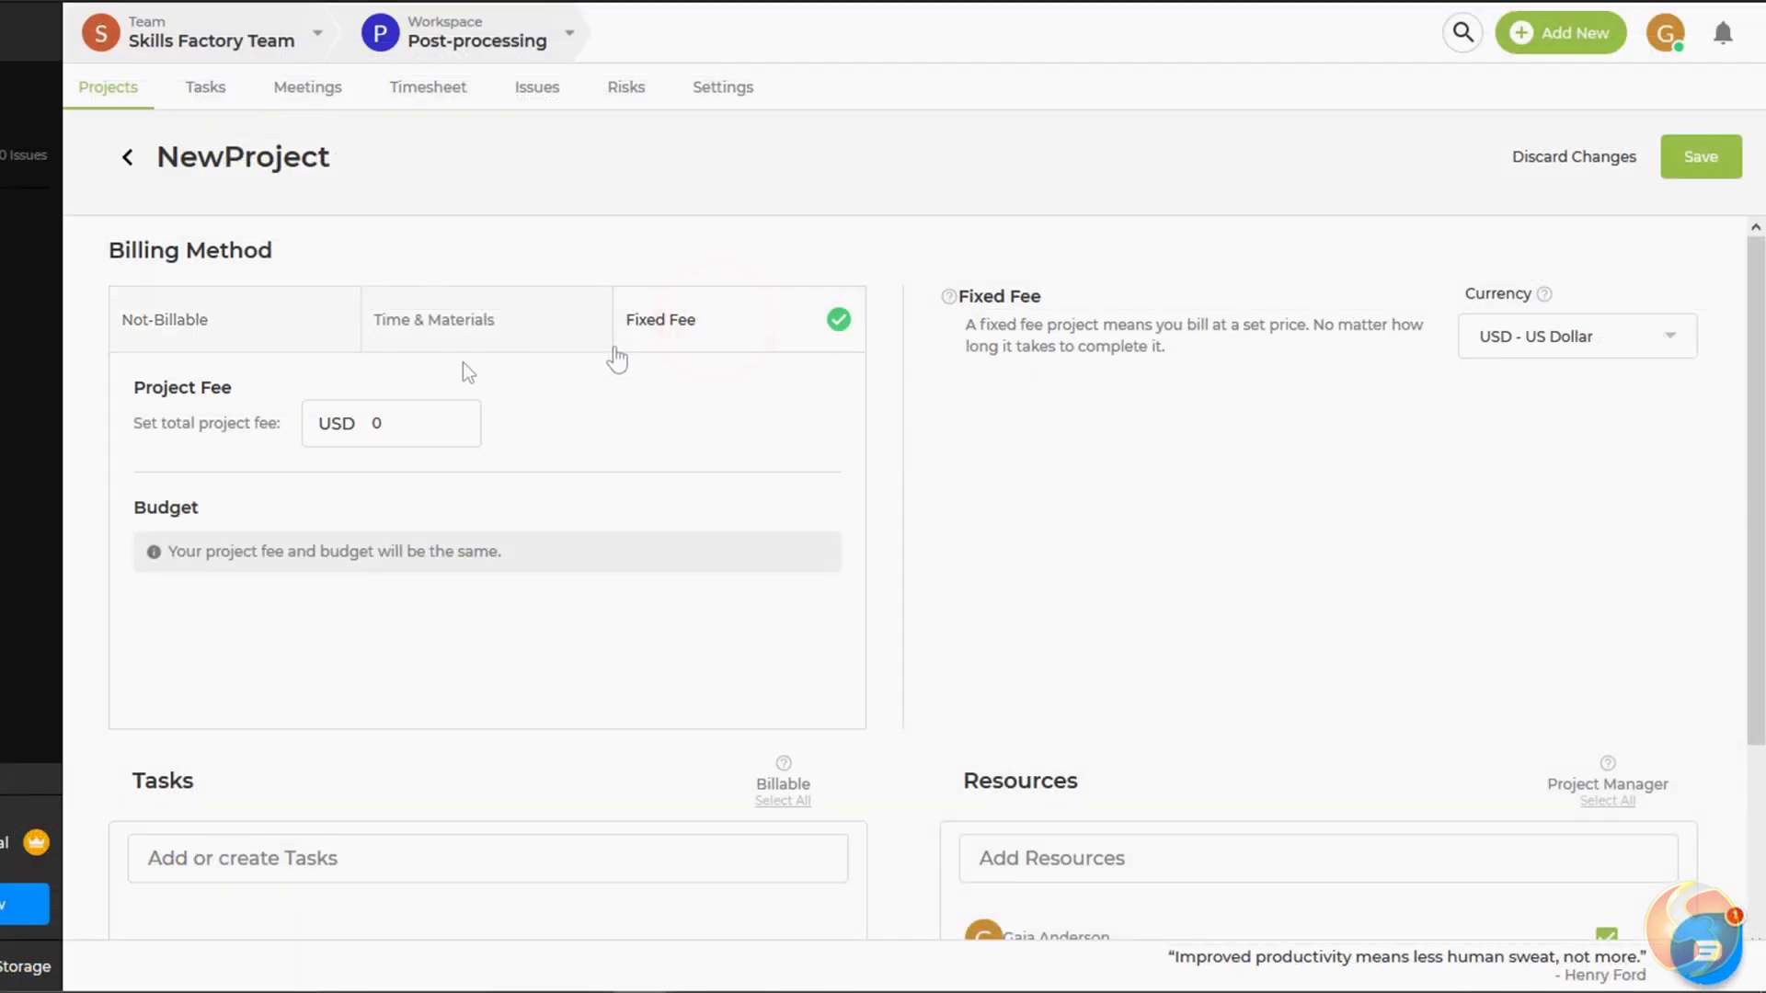
left_click(399, 426)
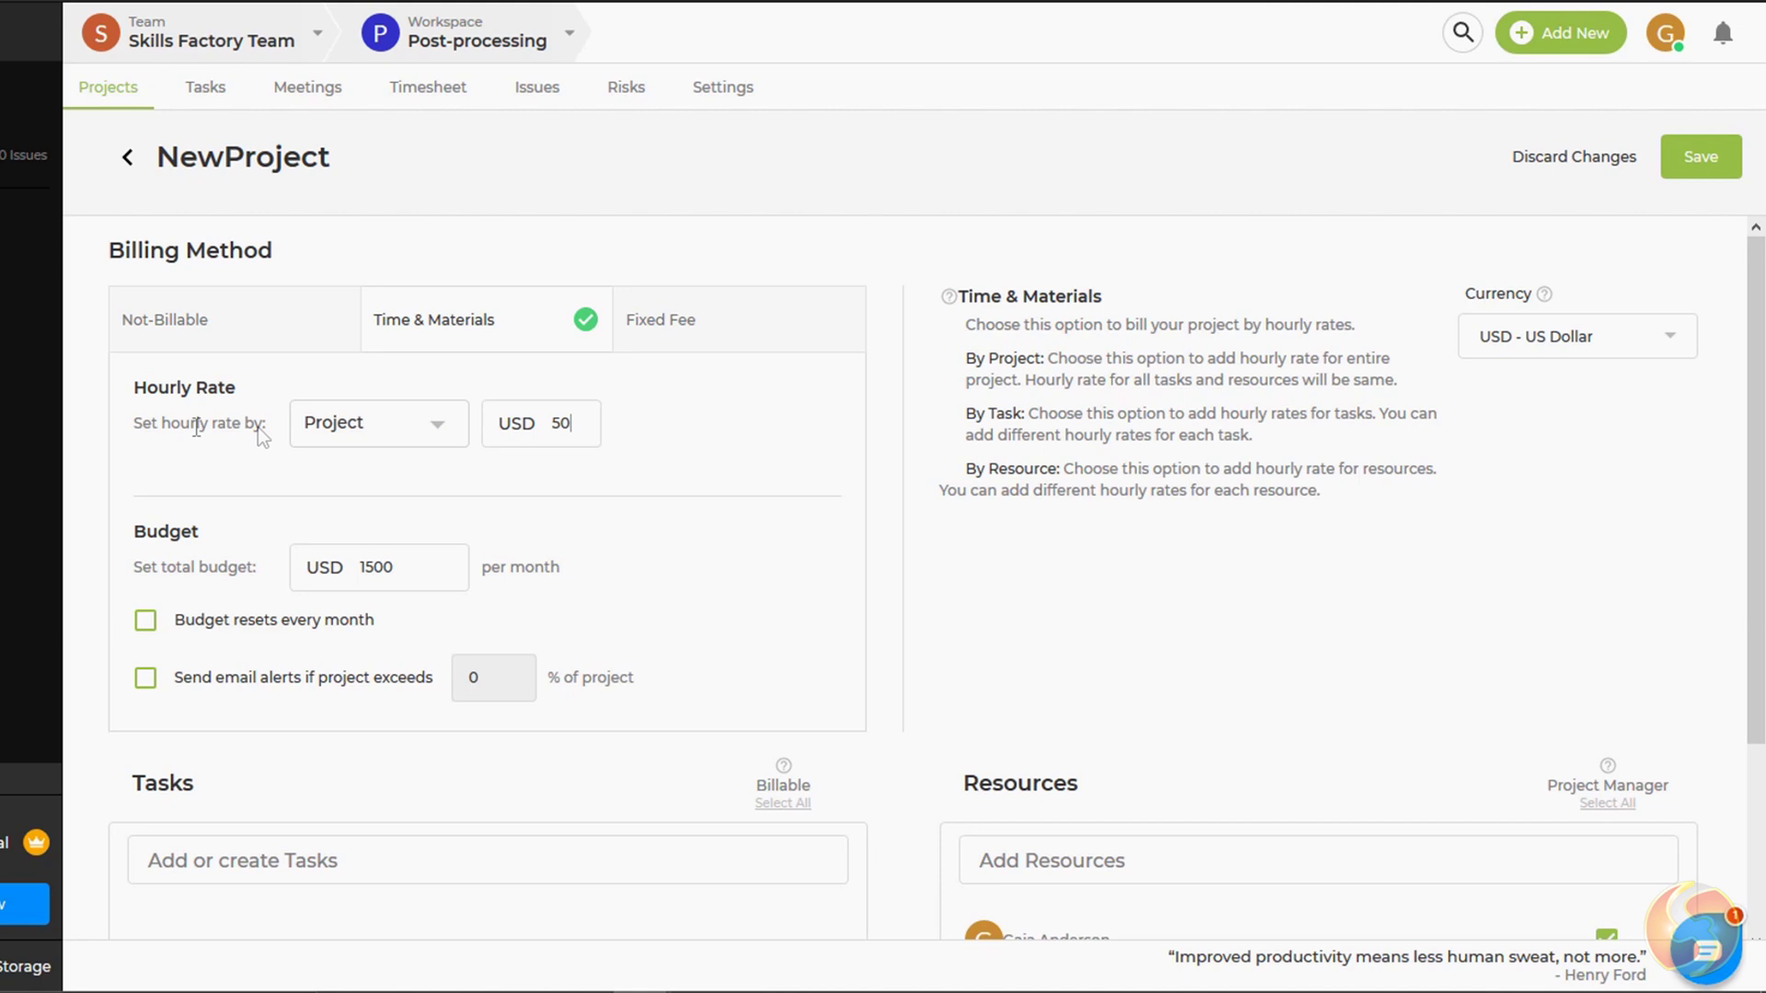
left_click(428, 428)
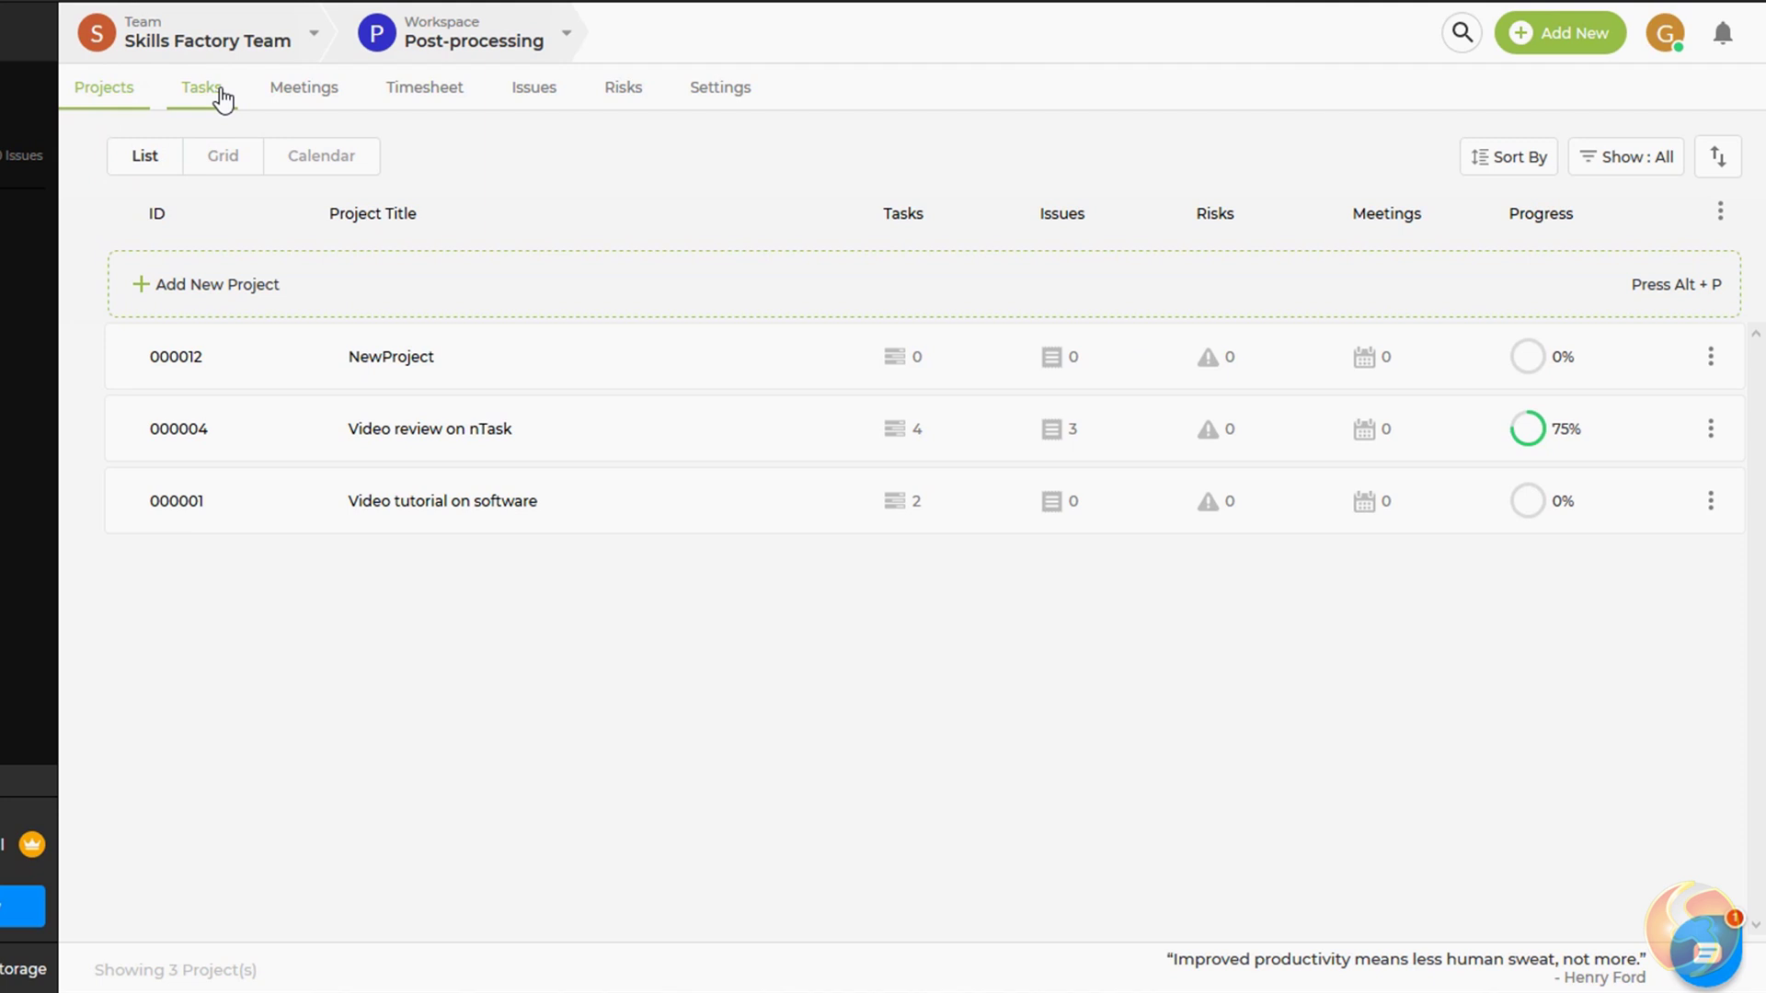
Filter the workspace task list by project and open 'Overall review on final video'.
left_click(220, 99)
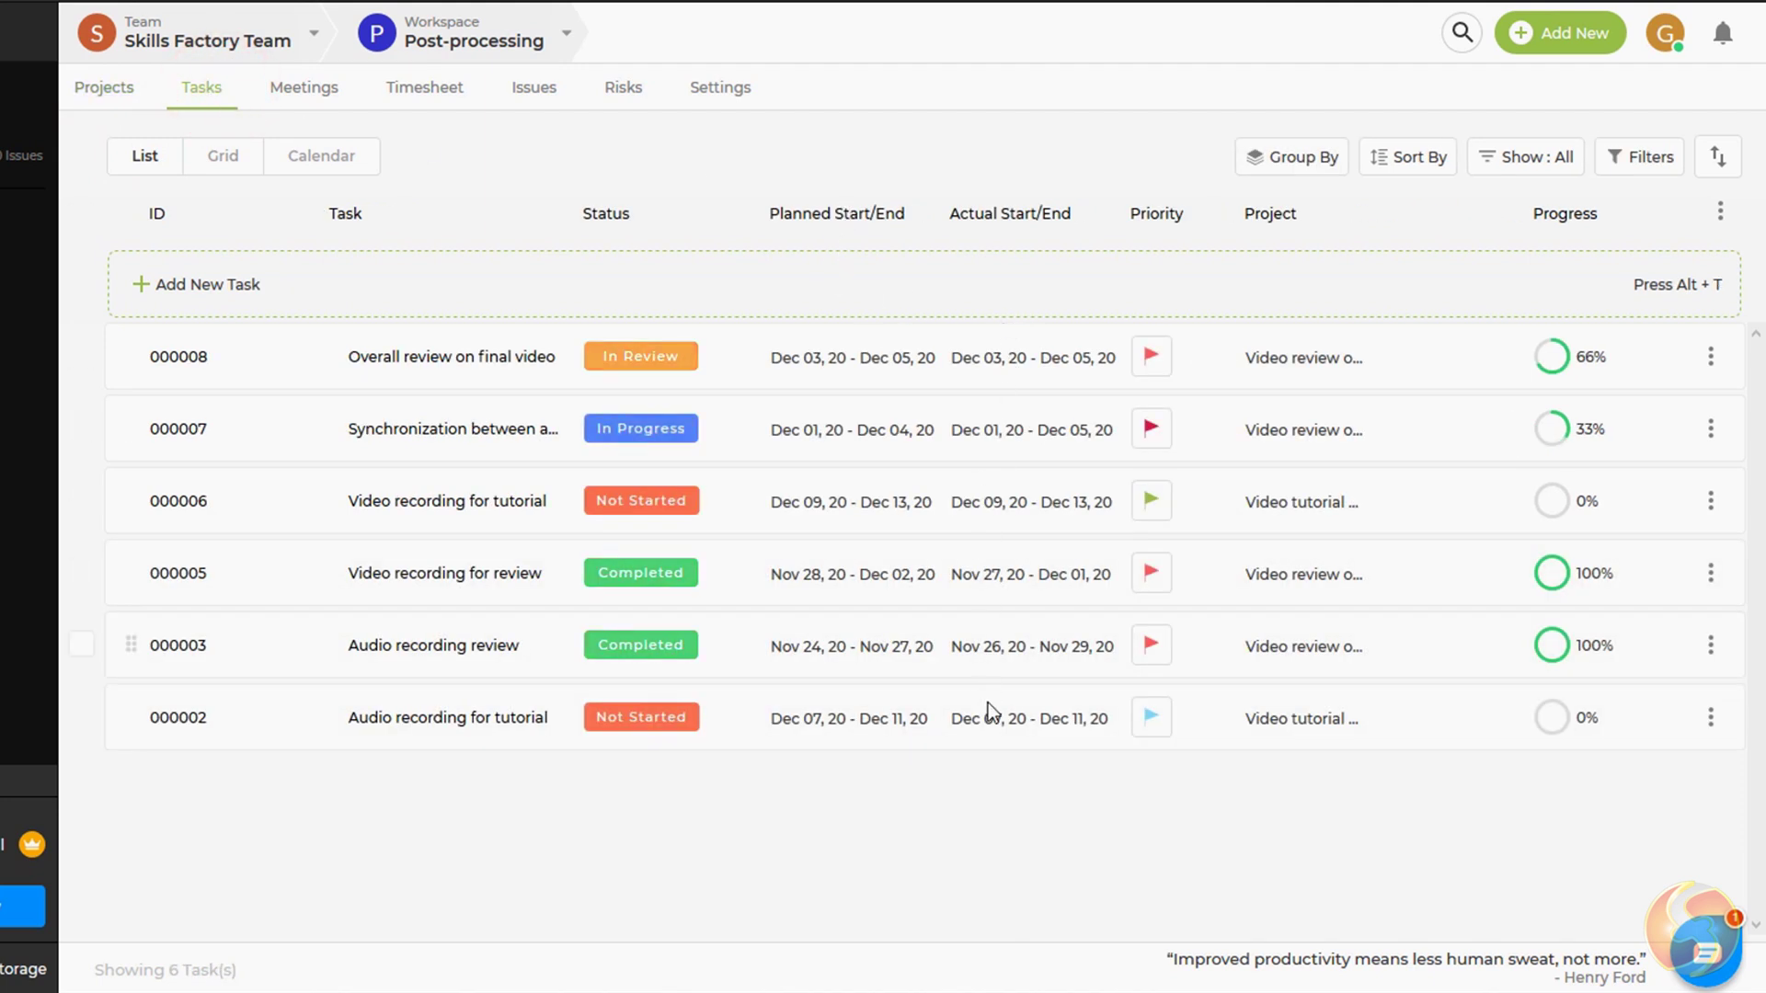
left_click(1673, 161)
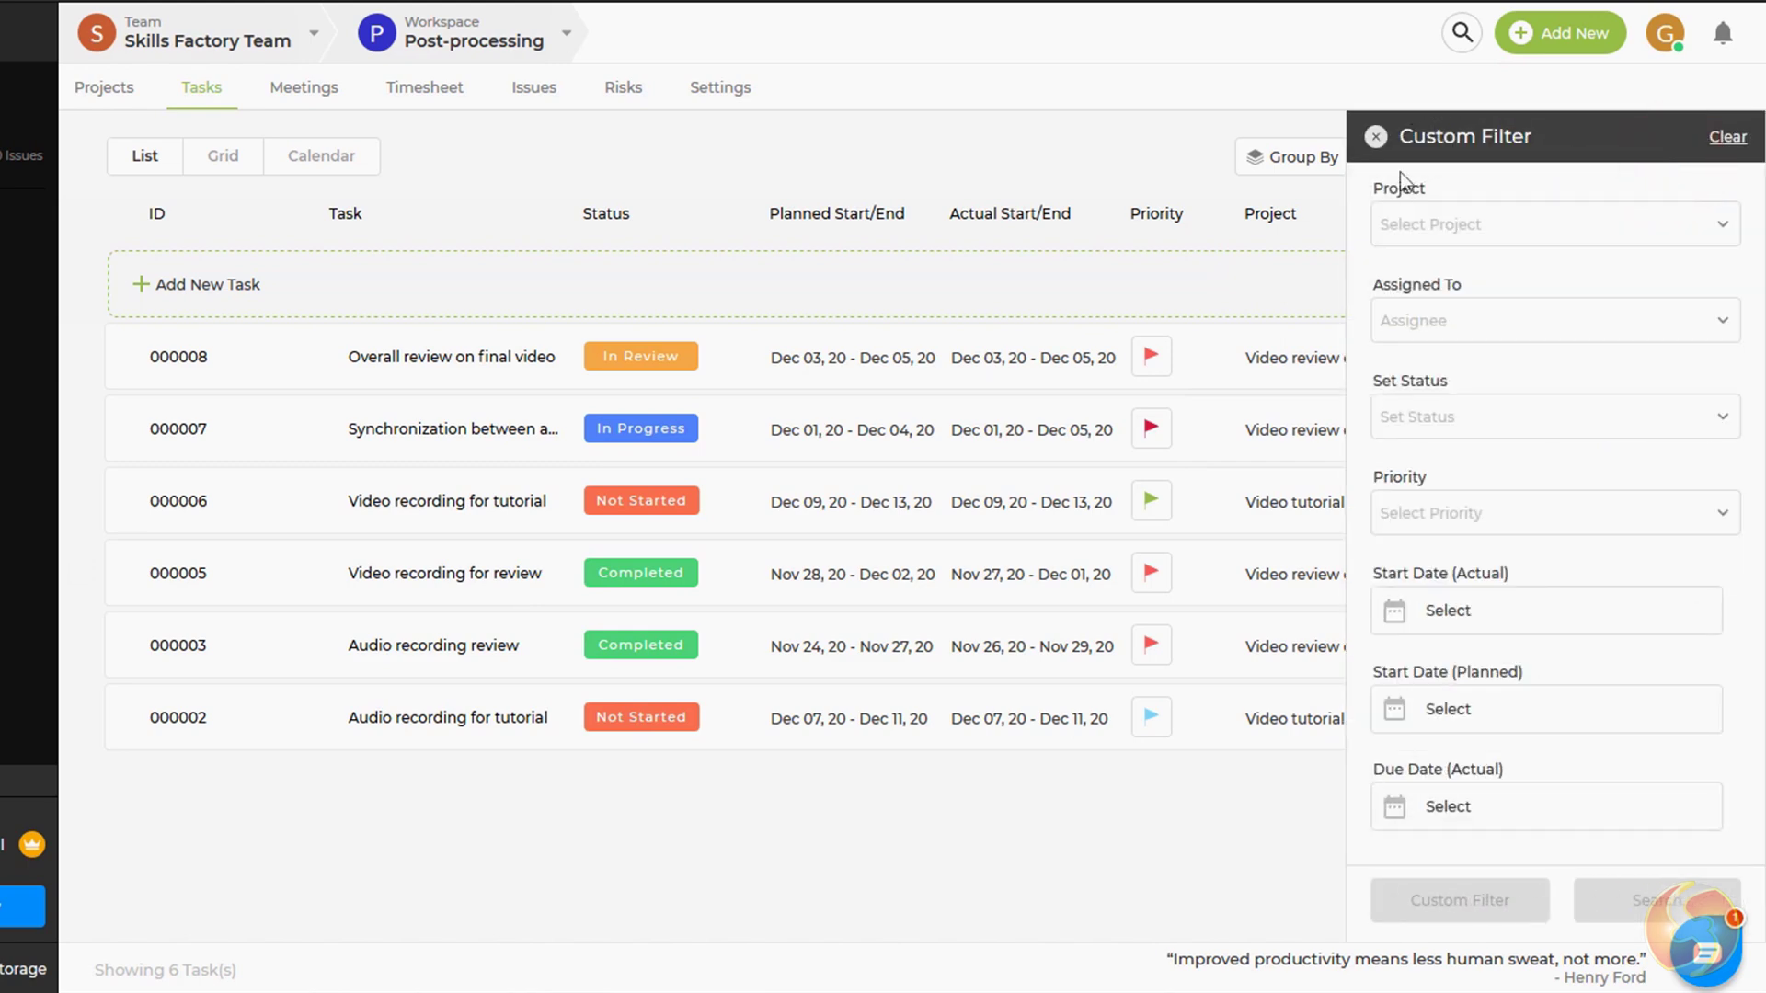
left_click(1559, 223)
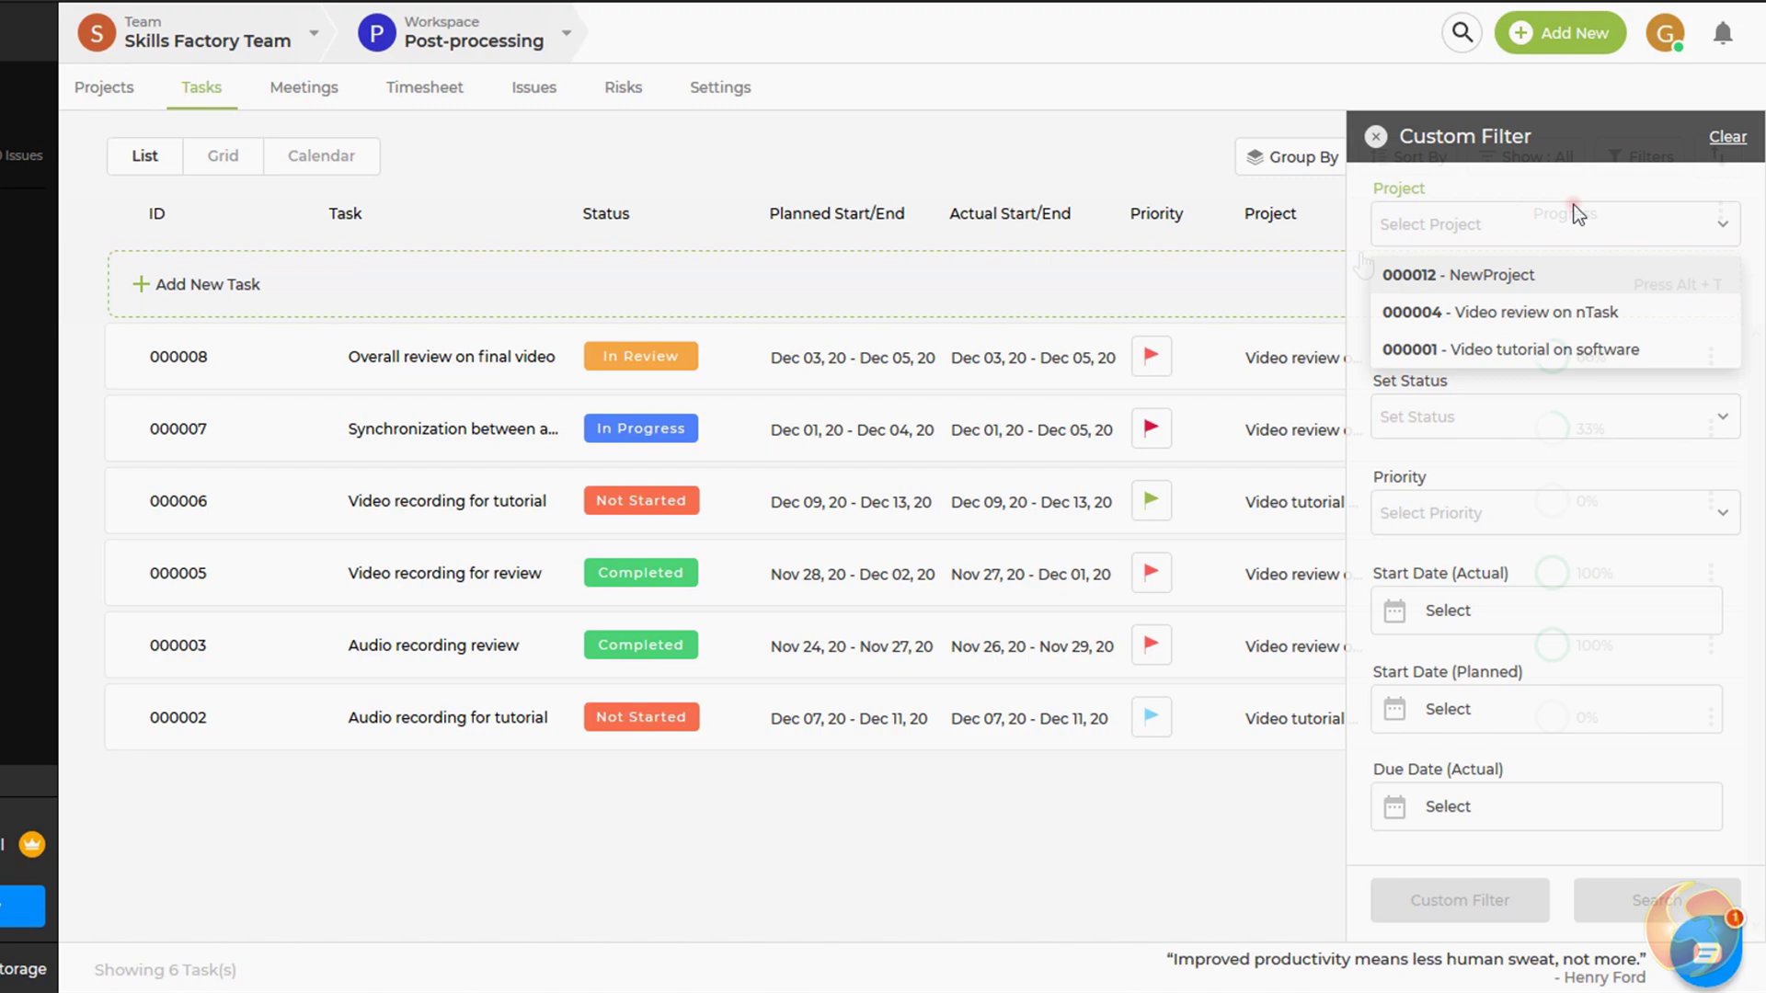
left_click(750, 366)
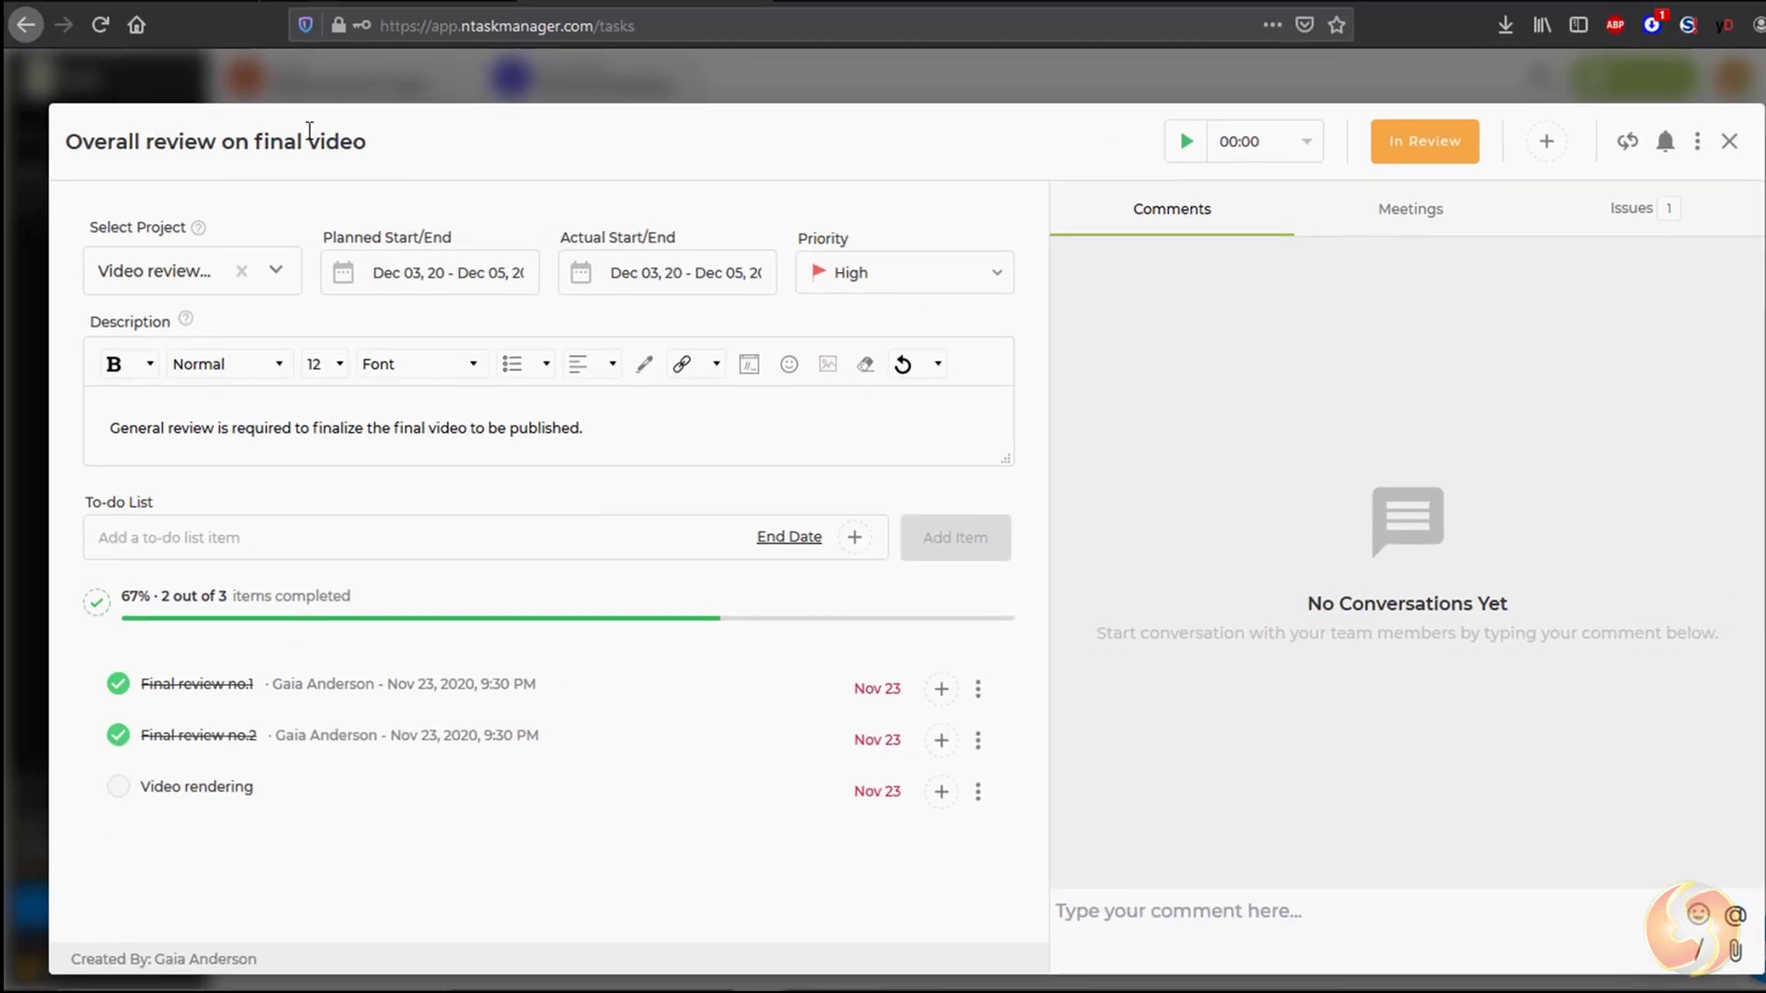
Review the task's project, priority and status choices, then show members to assign.
left_click(282, 272)
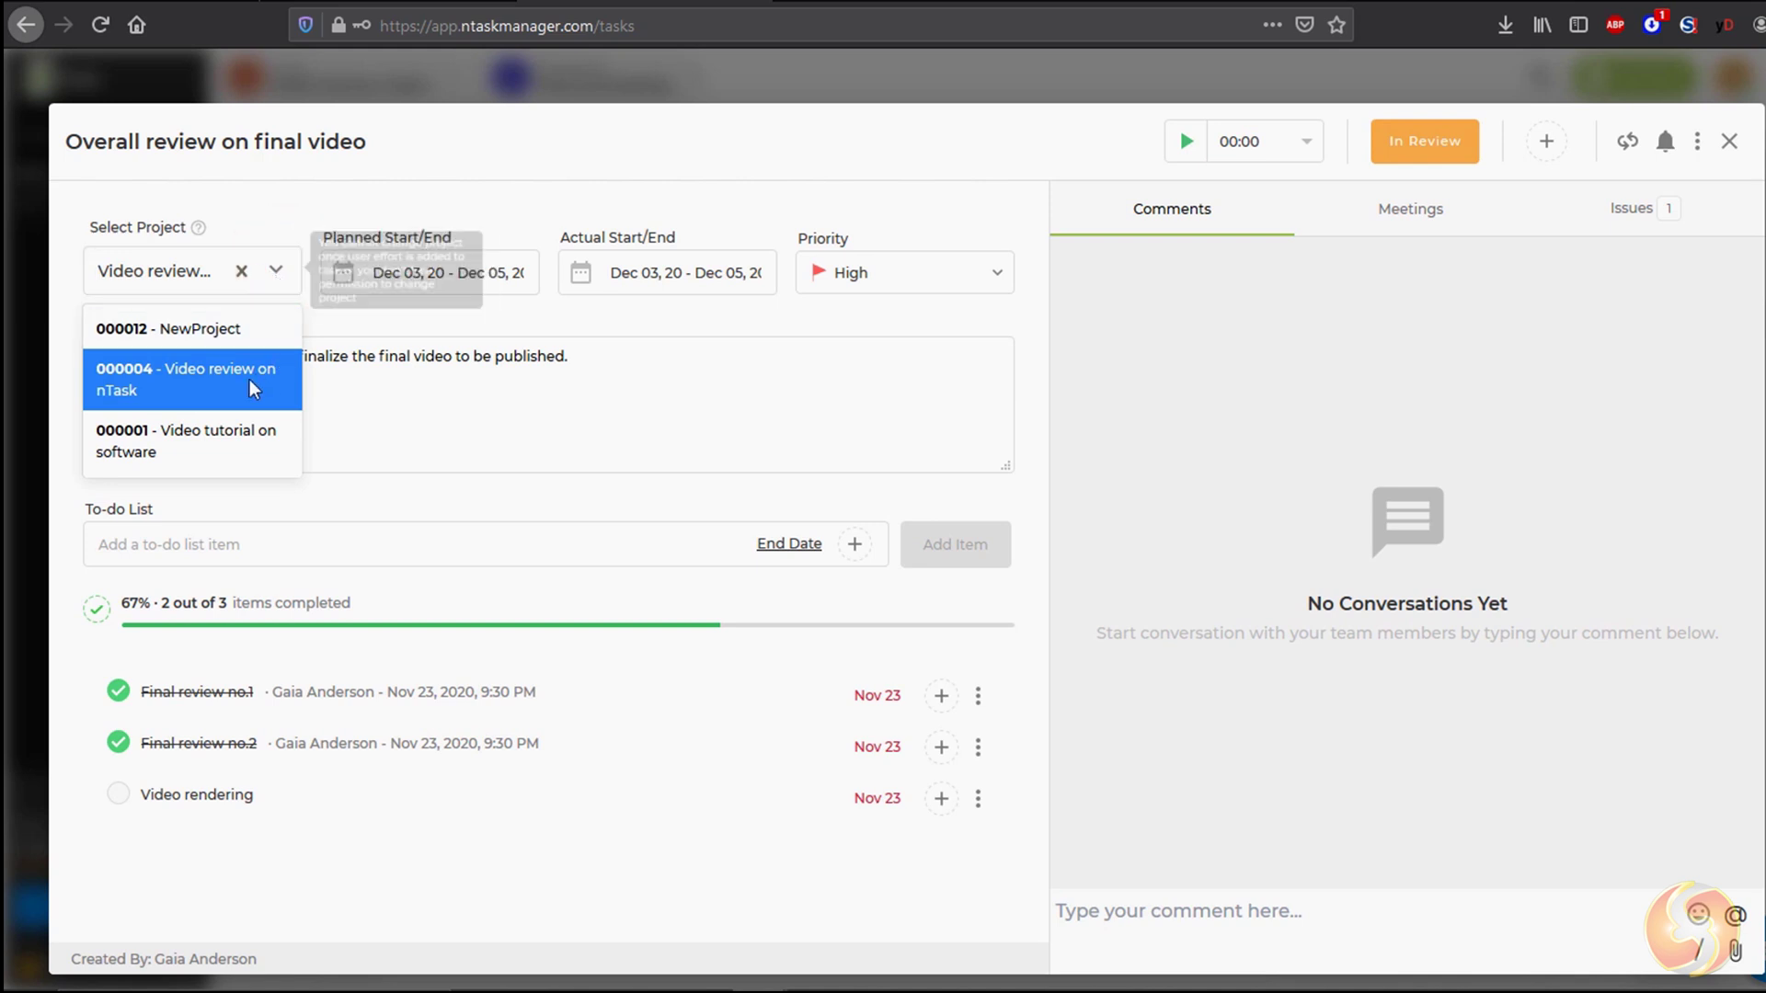
left_click(904, 271)
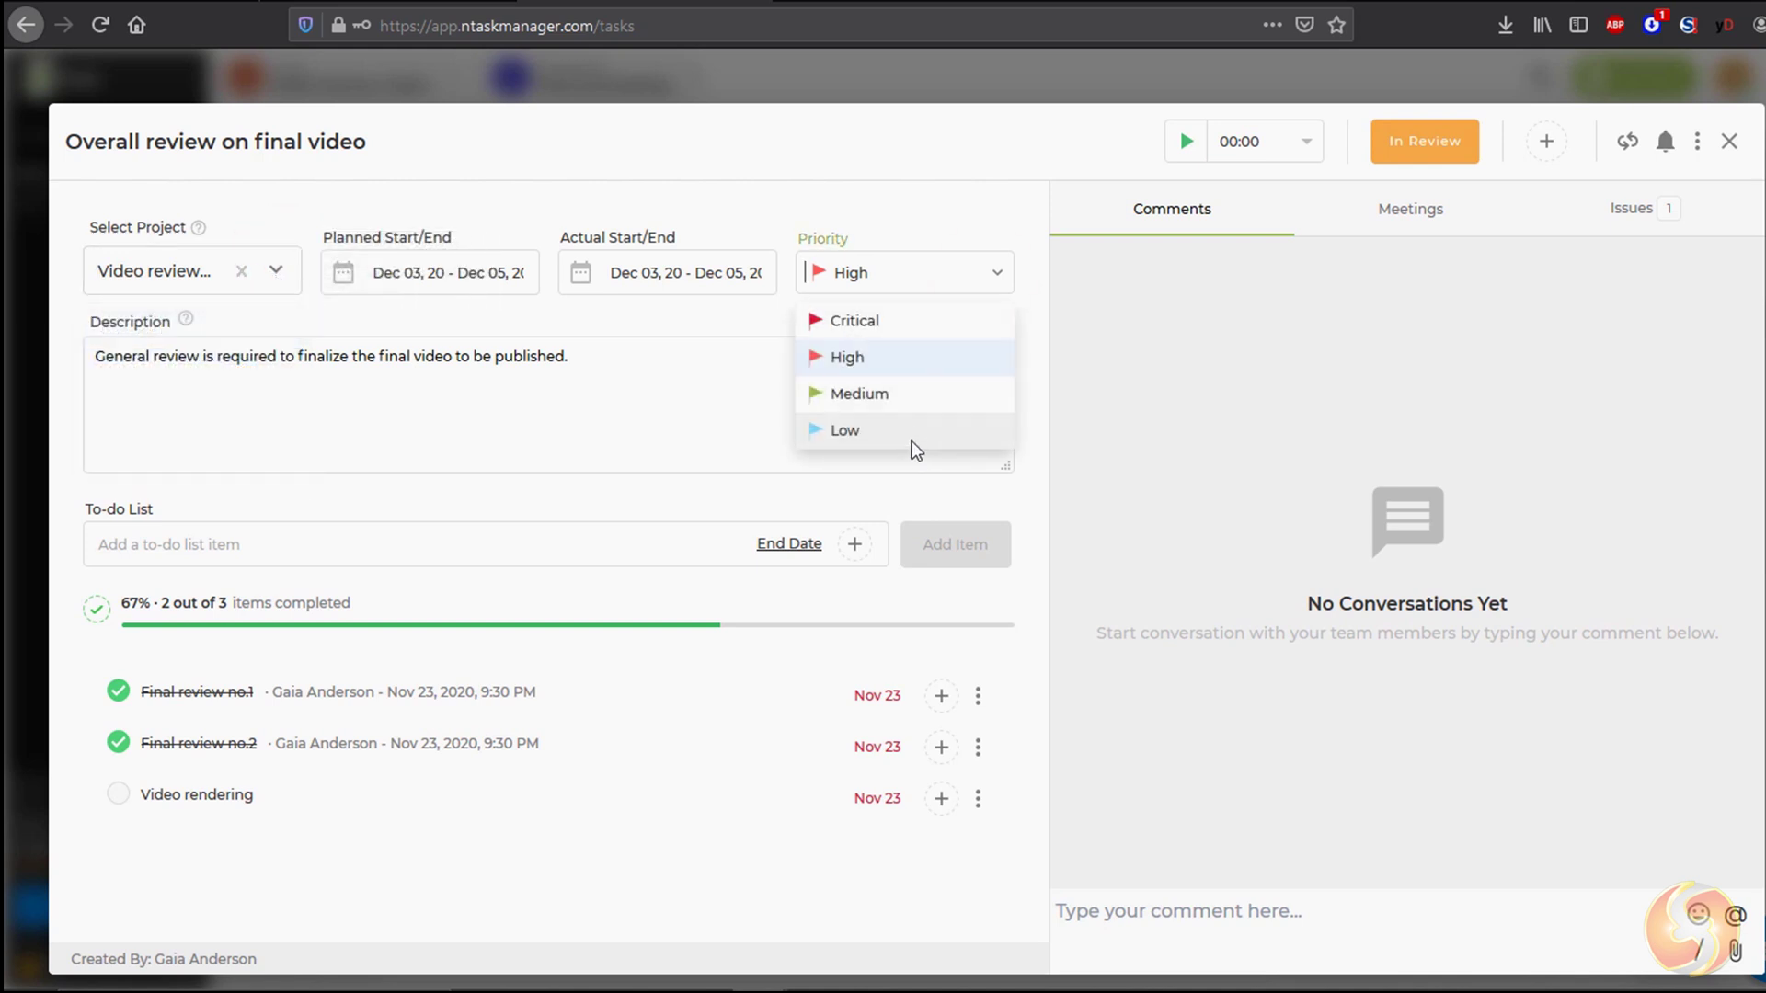
left_click(940, 283)
left_click(1424, 142)
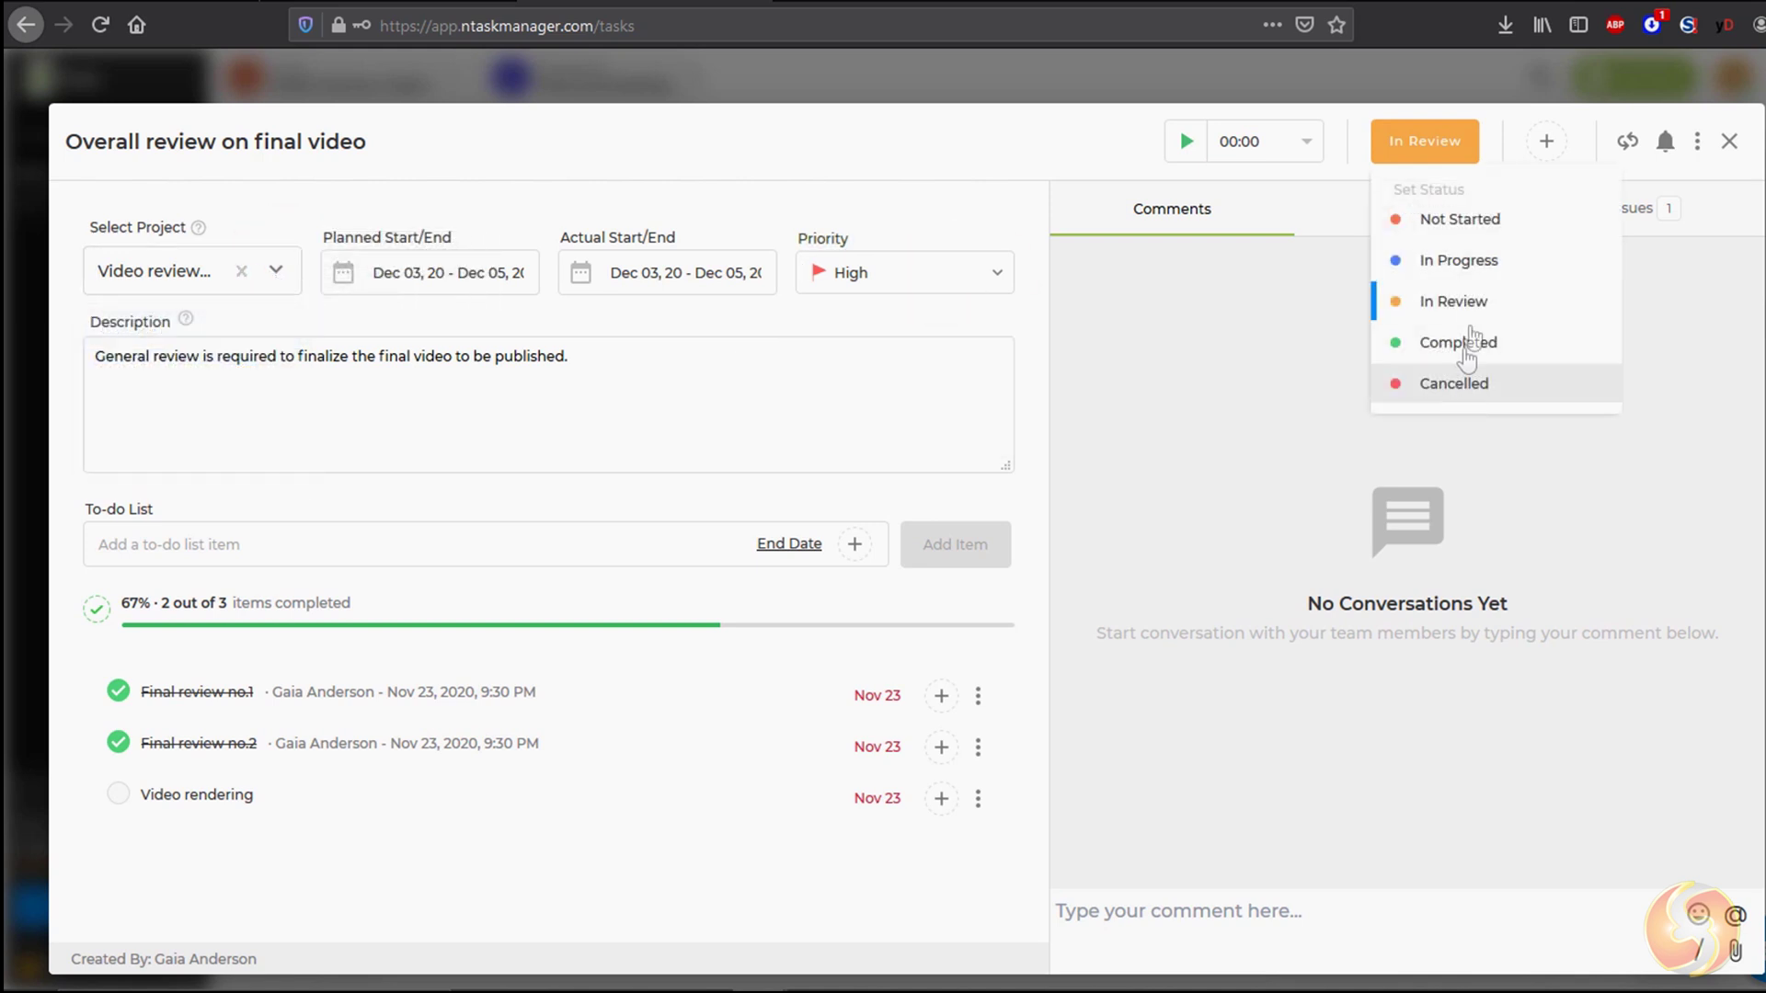
left_click(1548, 140)
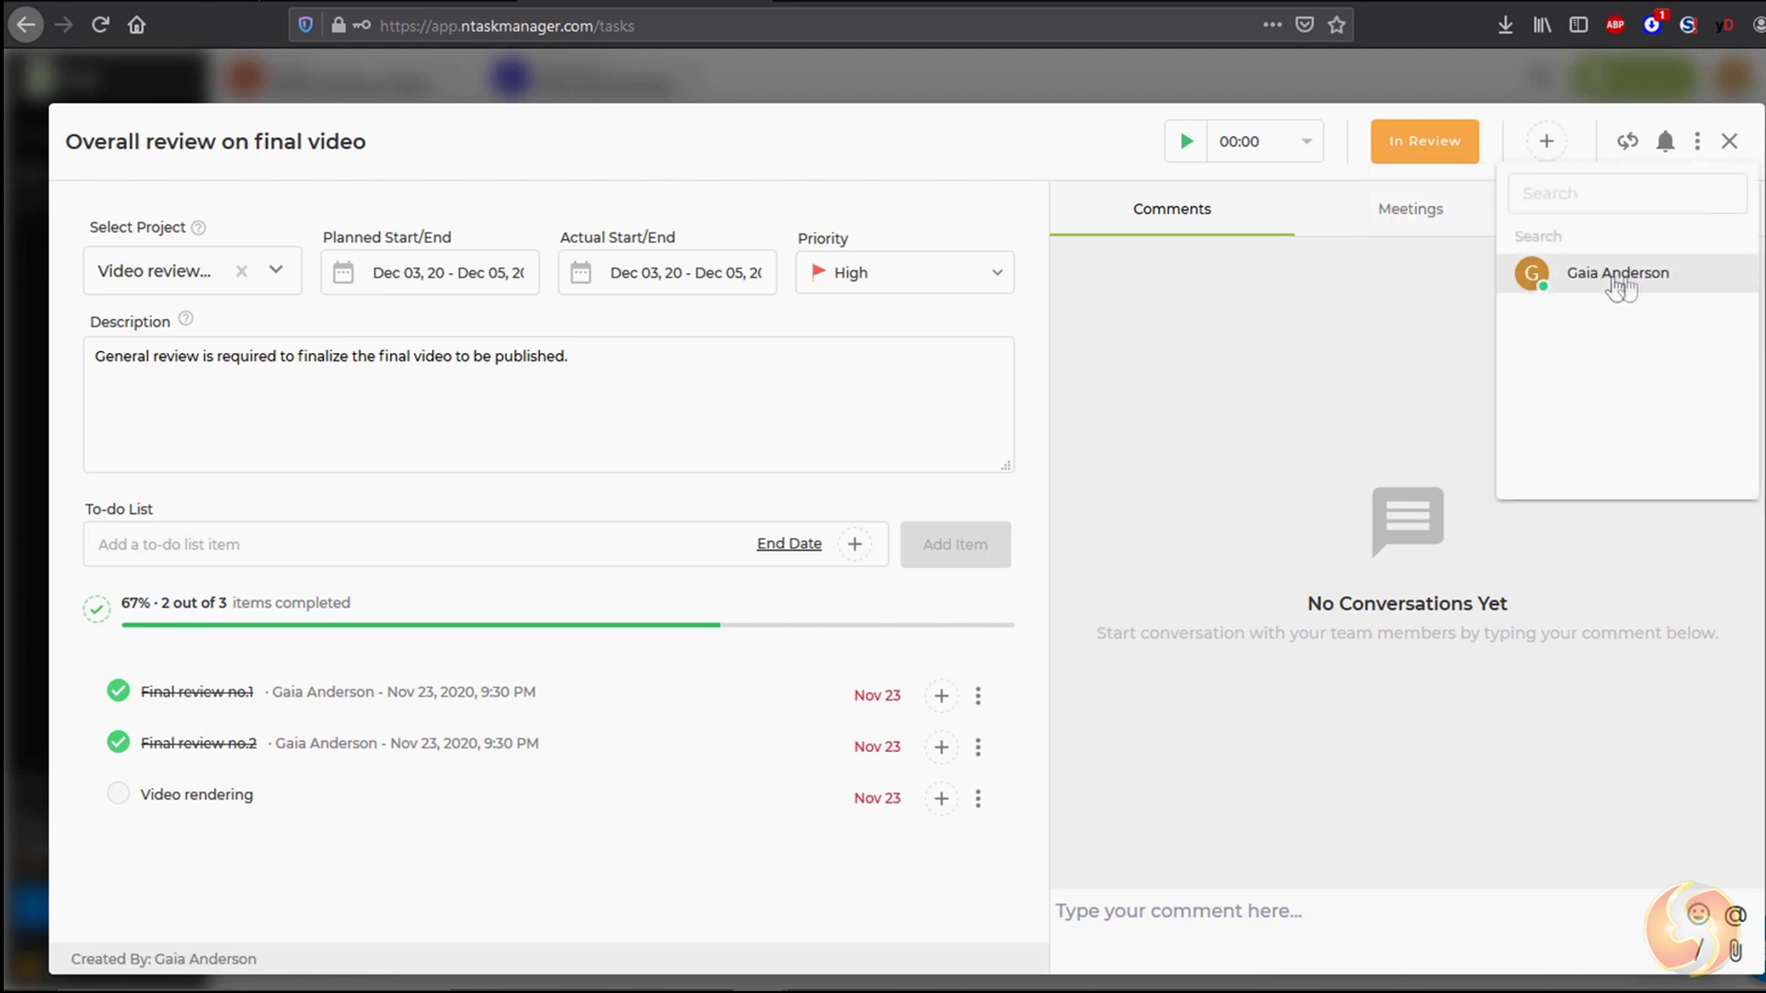
Assign the task, add to-do 'Final revision' with an assignee, and mark Video rendering done.
left_click(1634, 286)
type("Final revision")
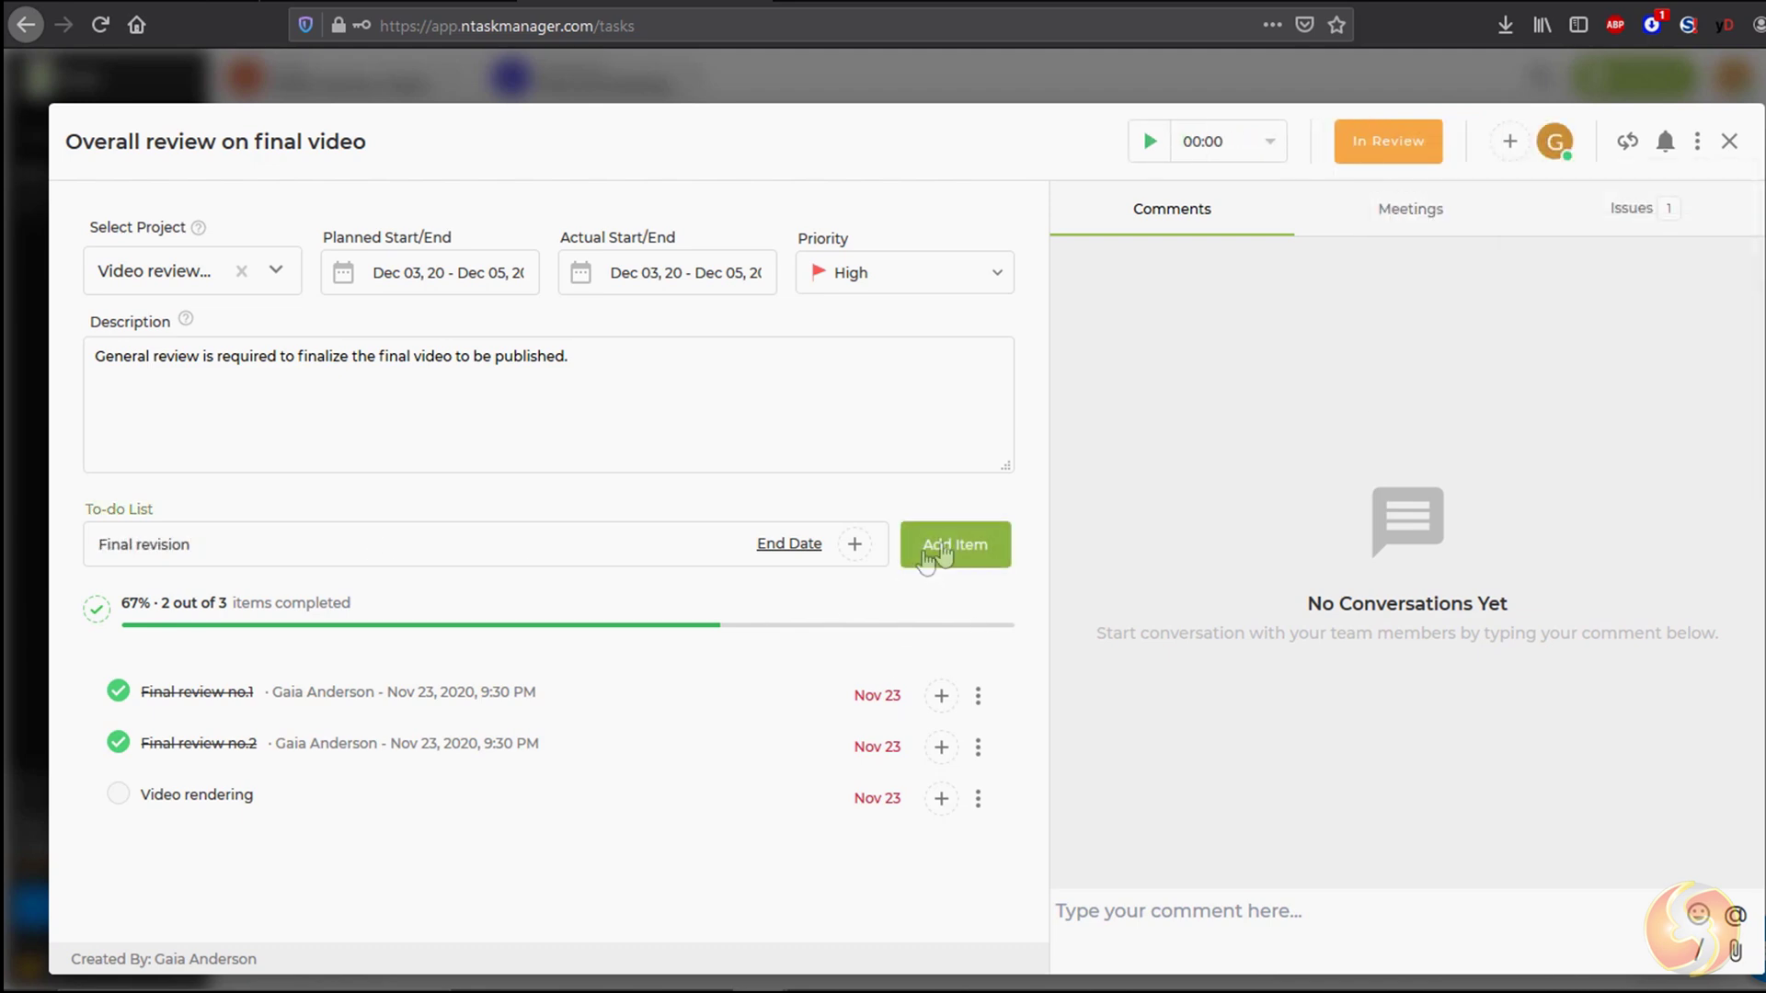
left_click(950, 551)
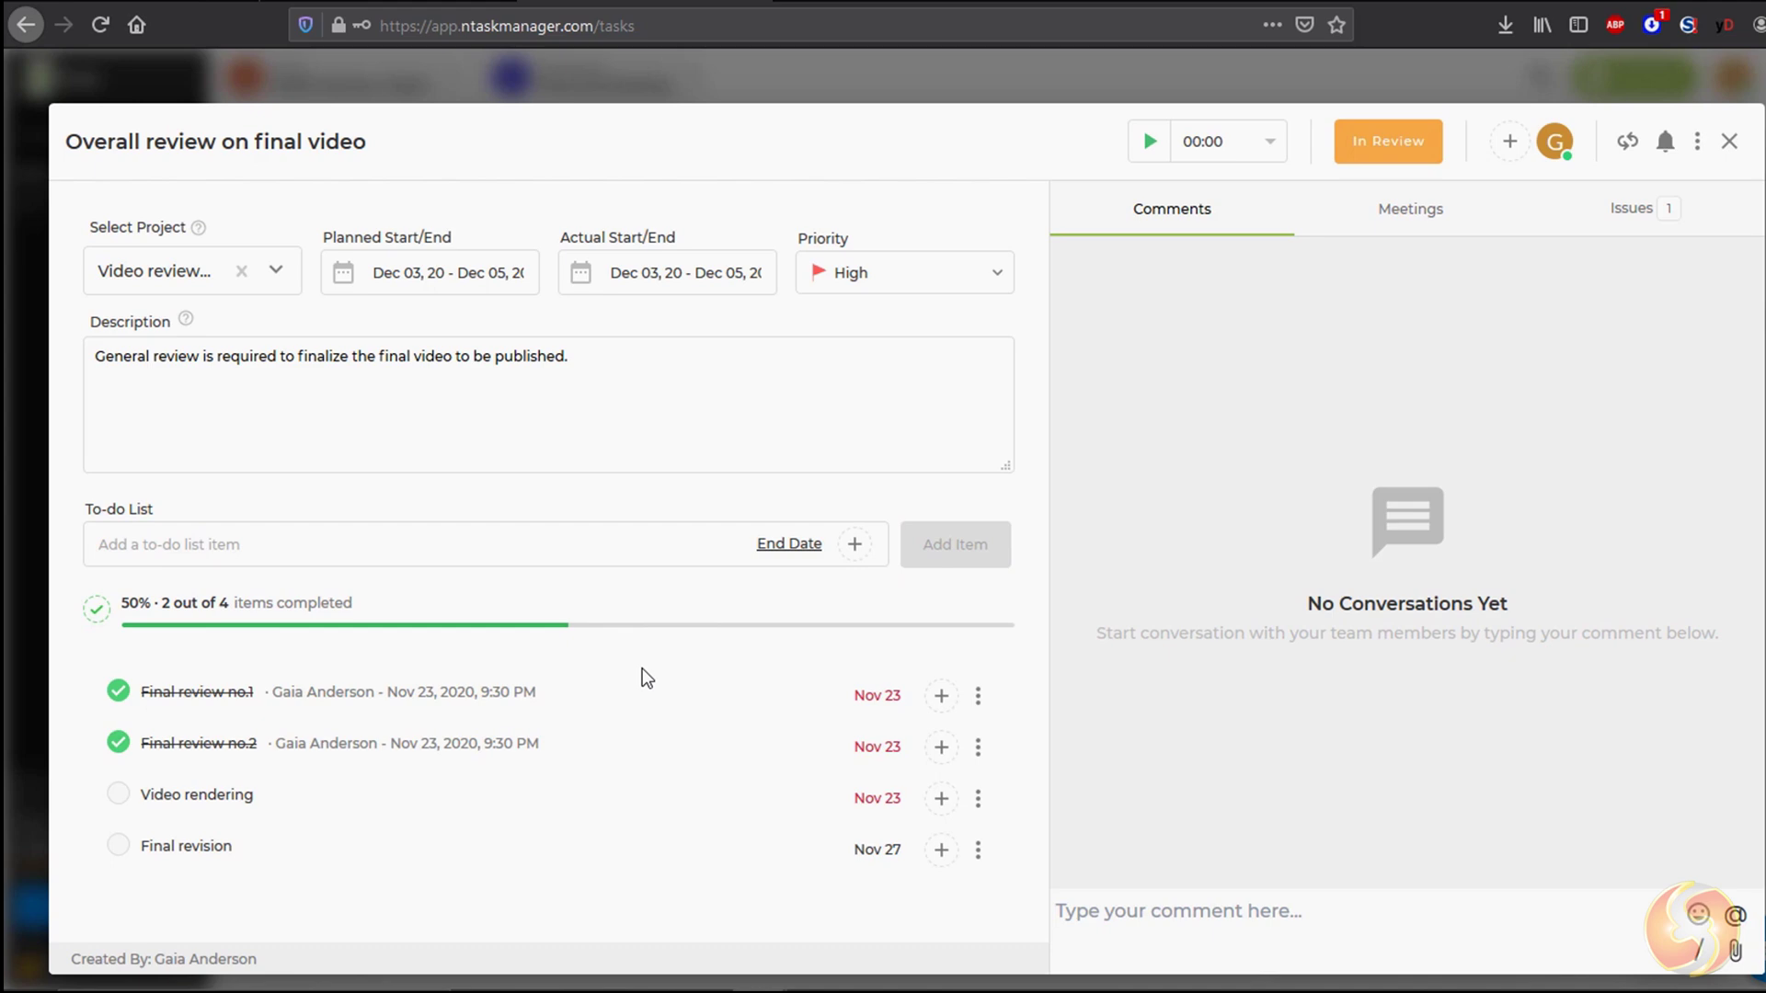
left_click(121, 798)
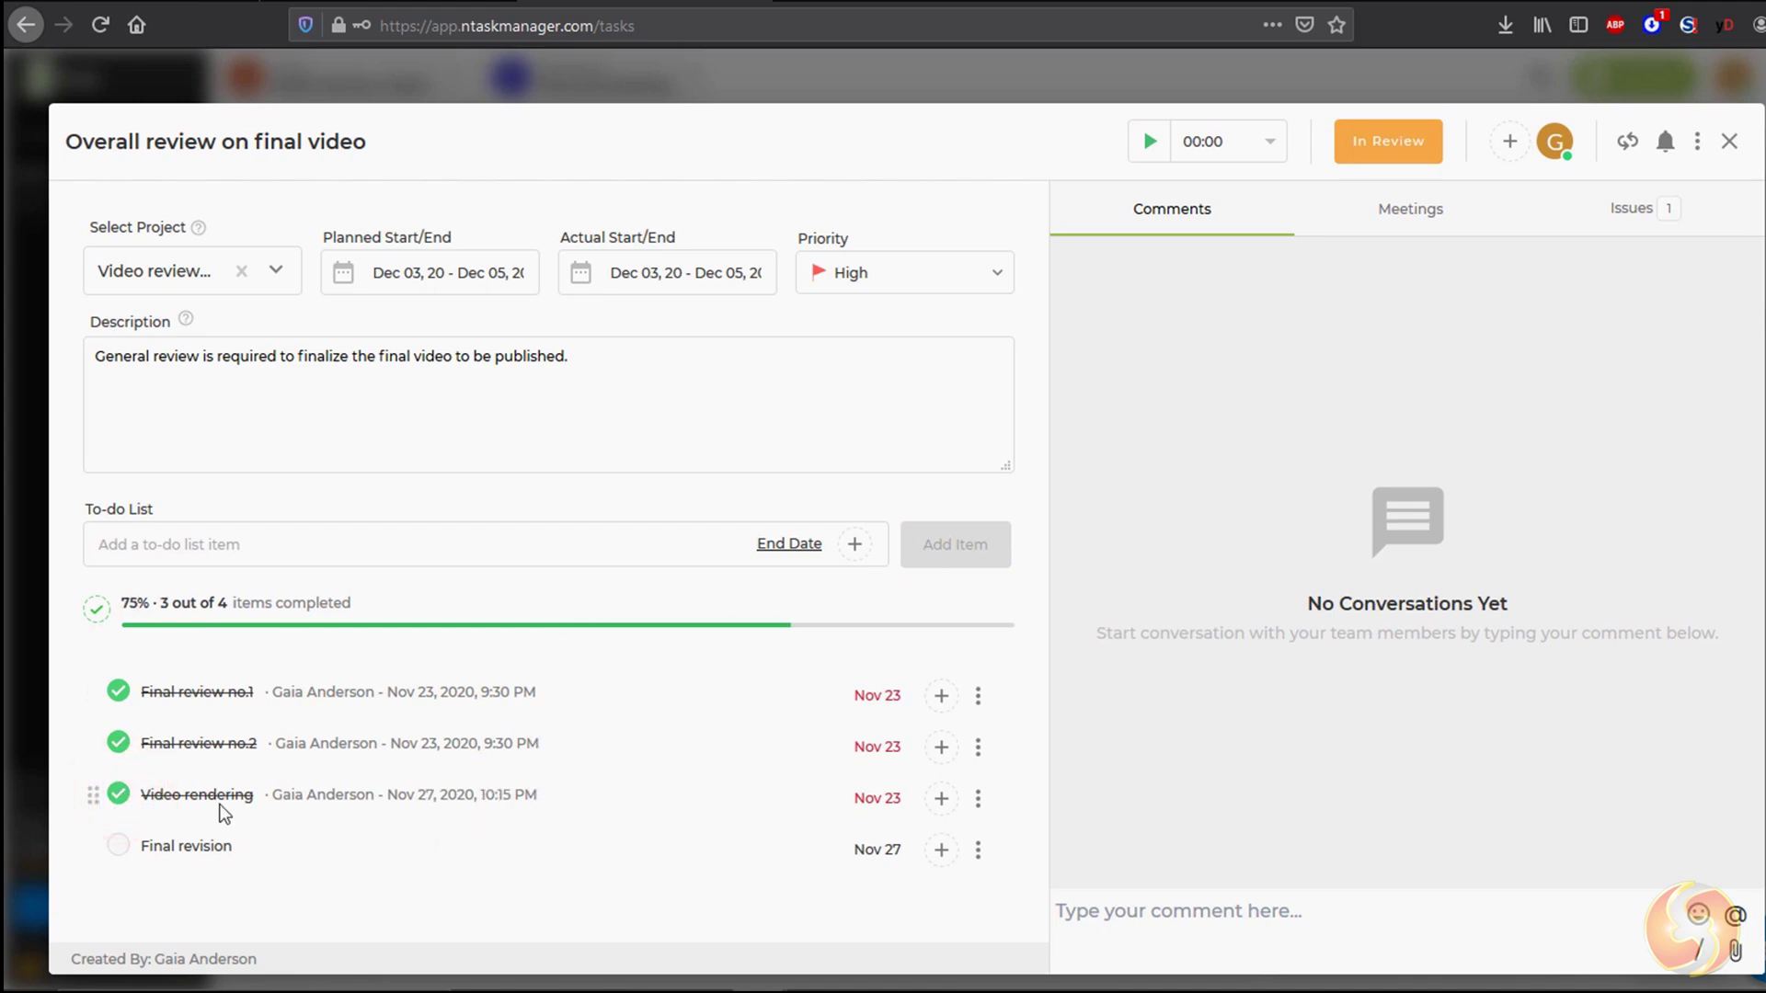
left_click(941, 852)
mouse_move(187, 846)
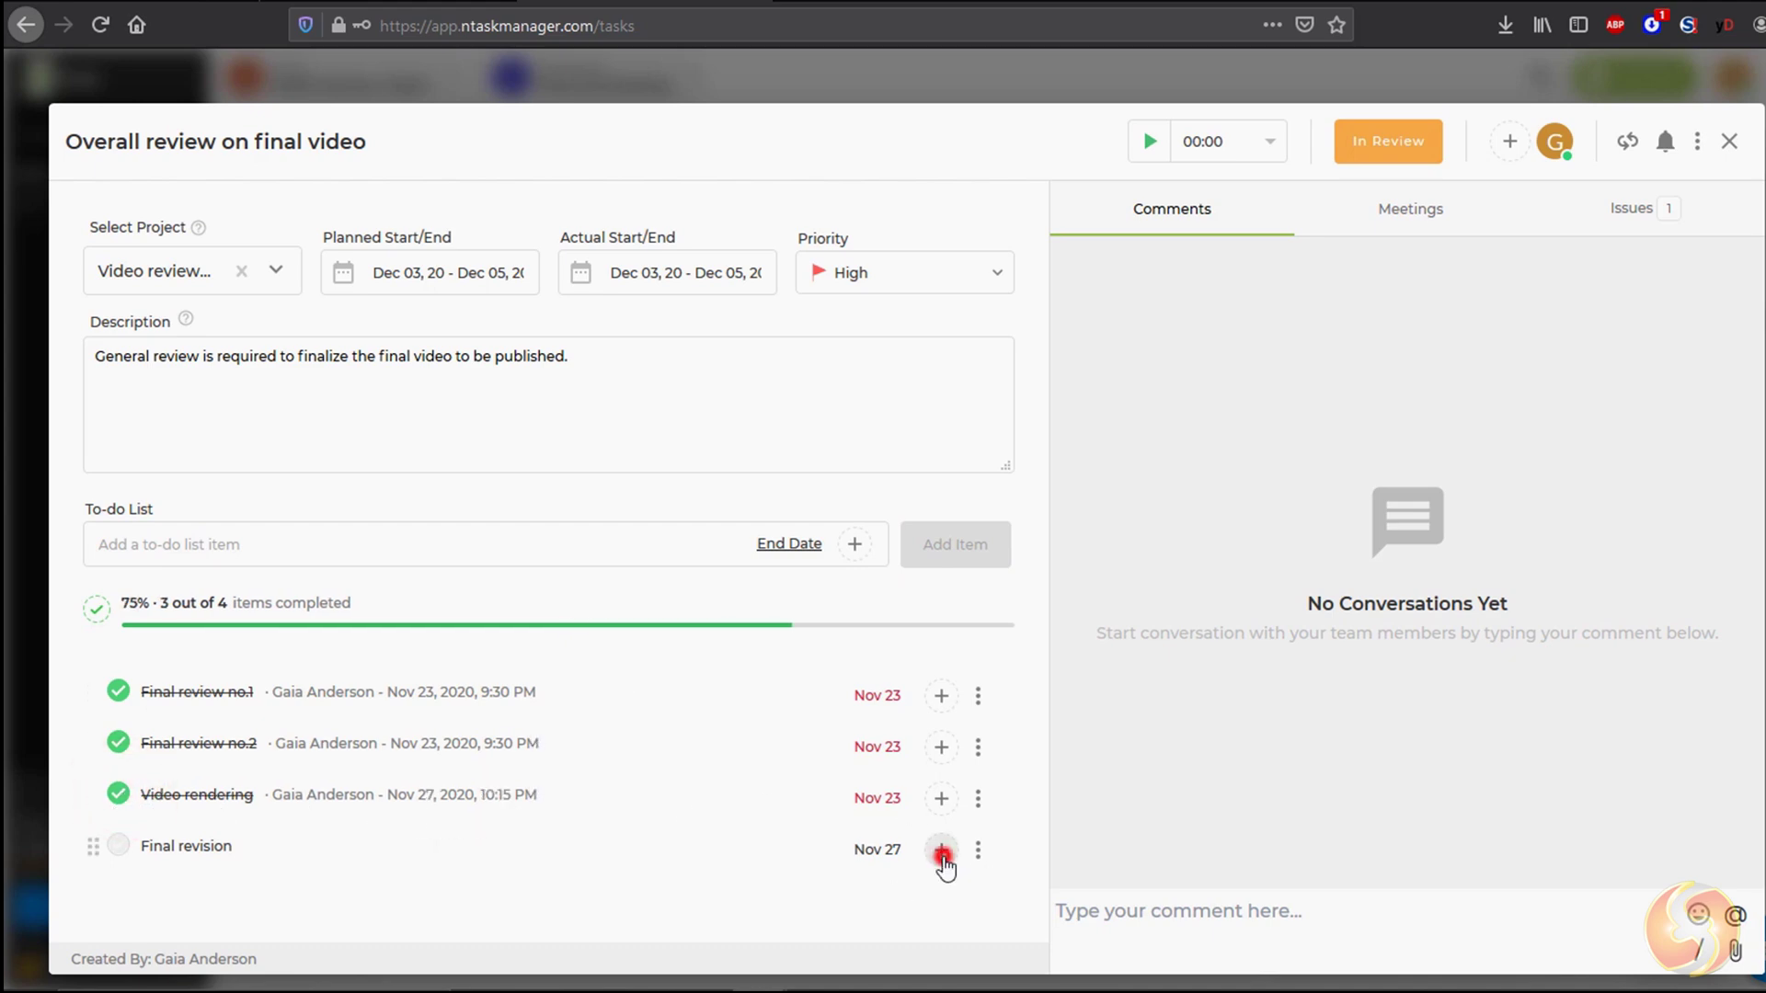
left_click(907, 612)
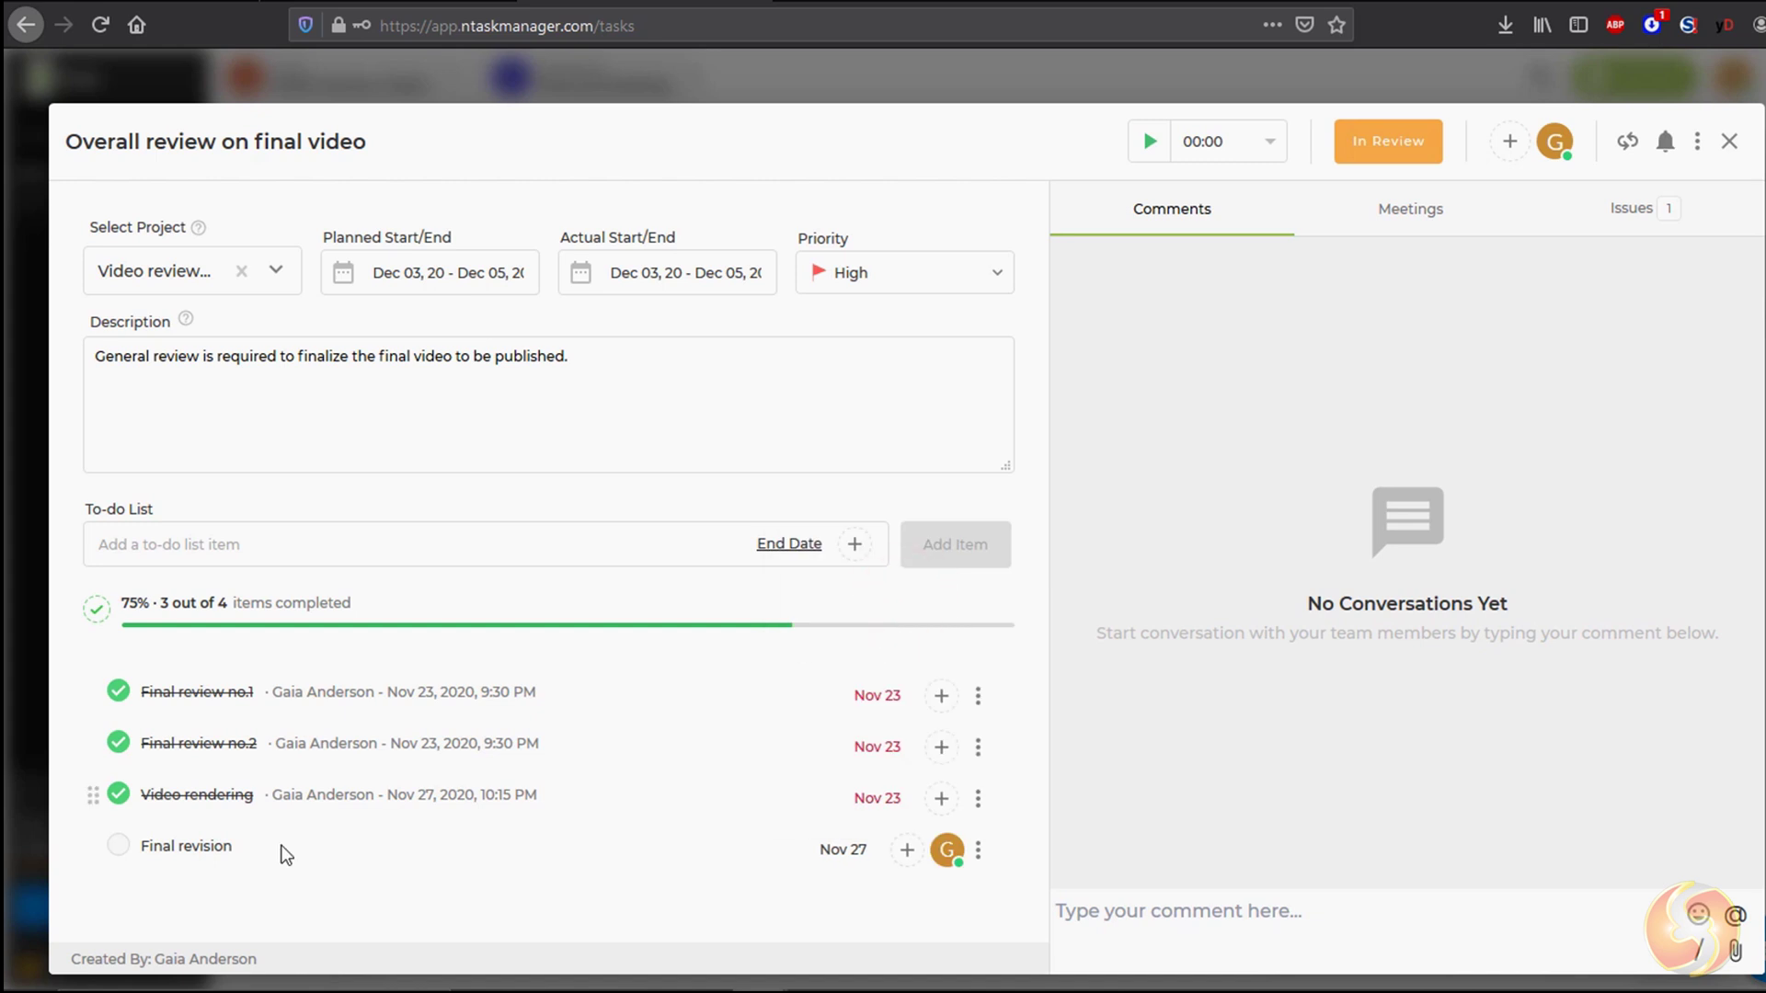
Start the task timer and post the comment 'We are almost done'.
left_click(1146, 143)
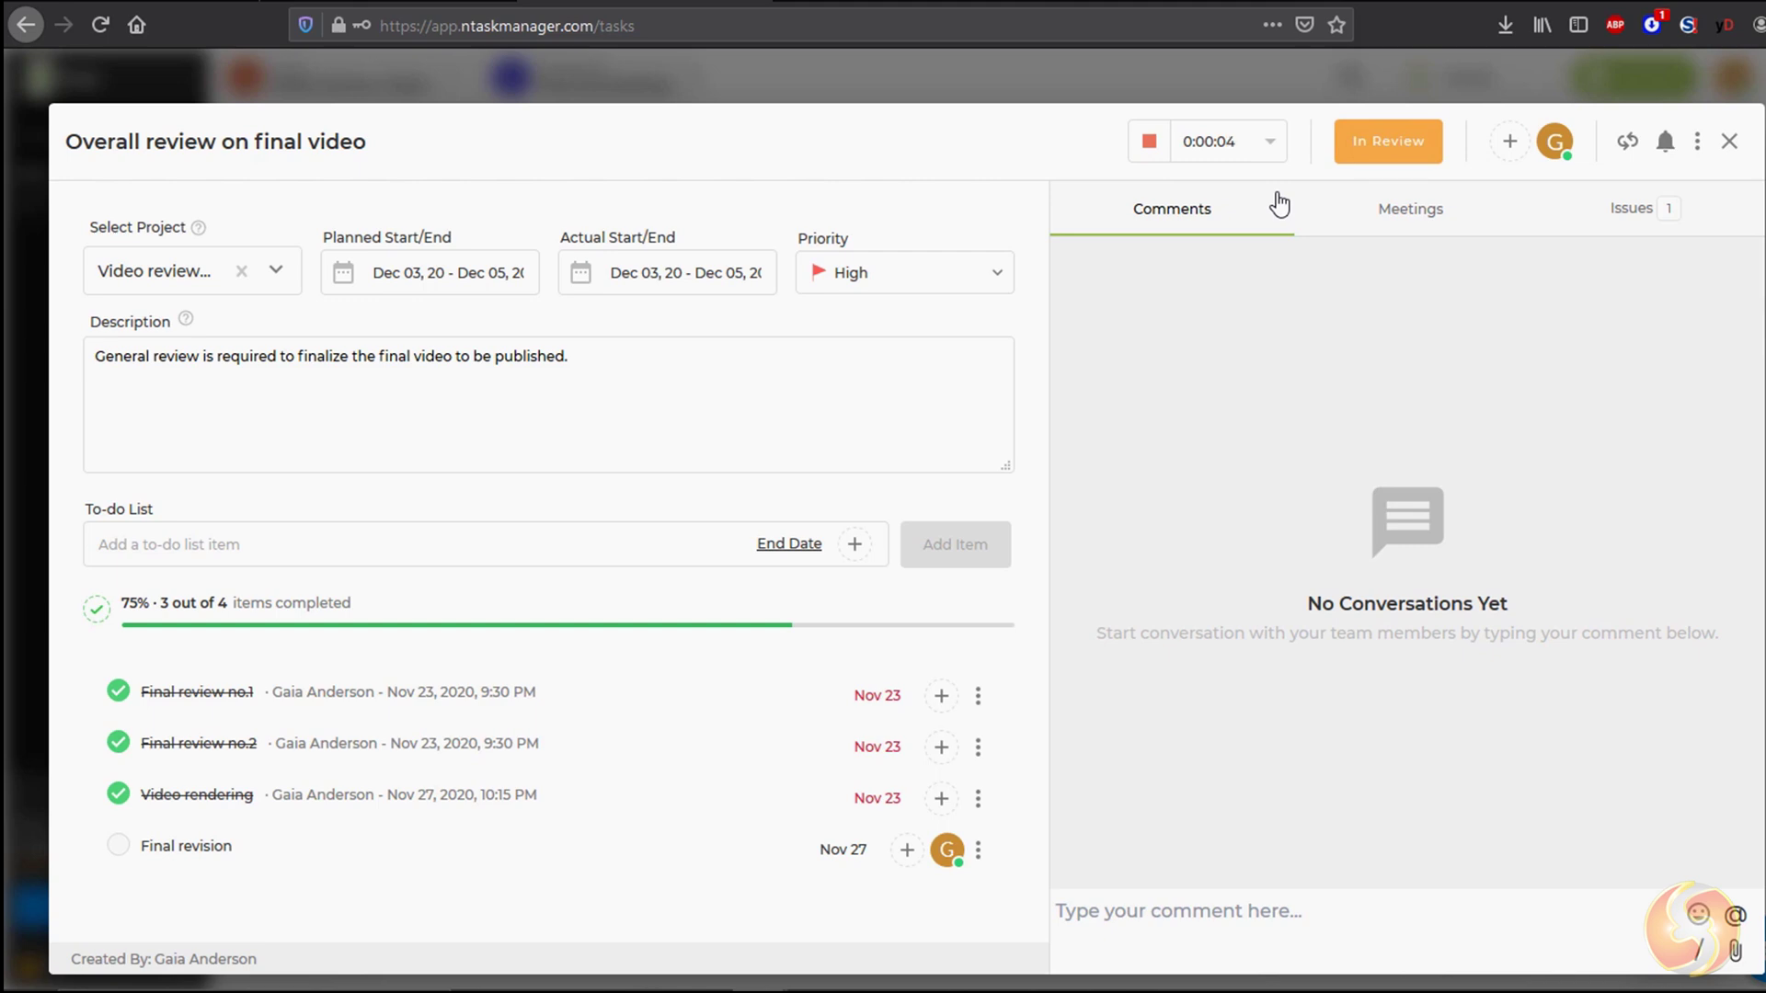
left_click(1226, 912)
type("We are almost done")
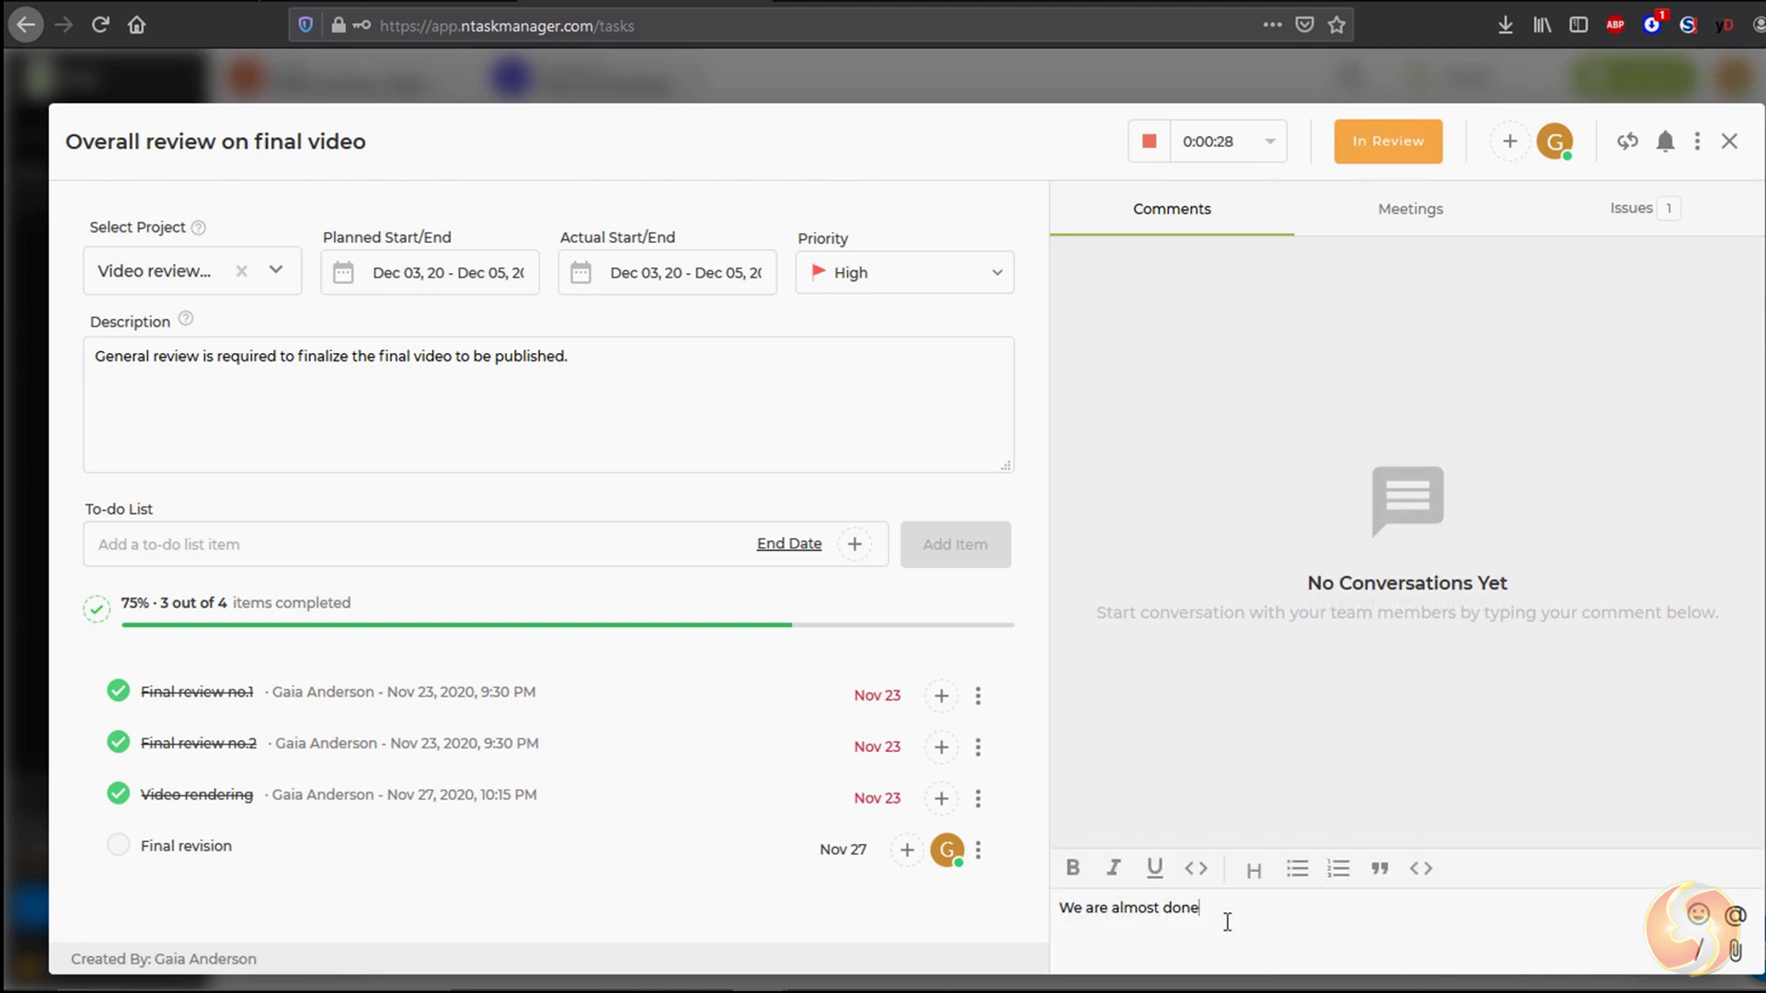
key("Return")
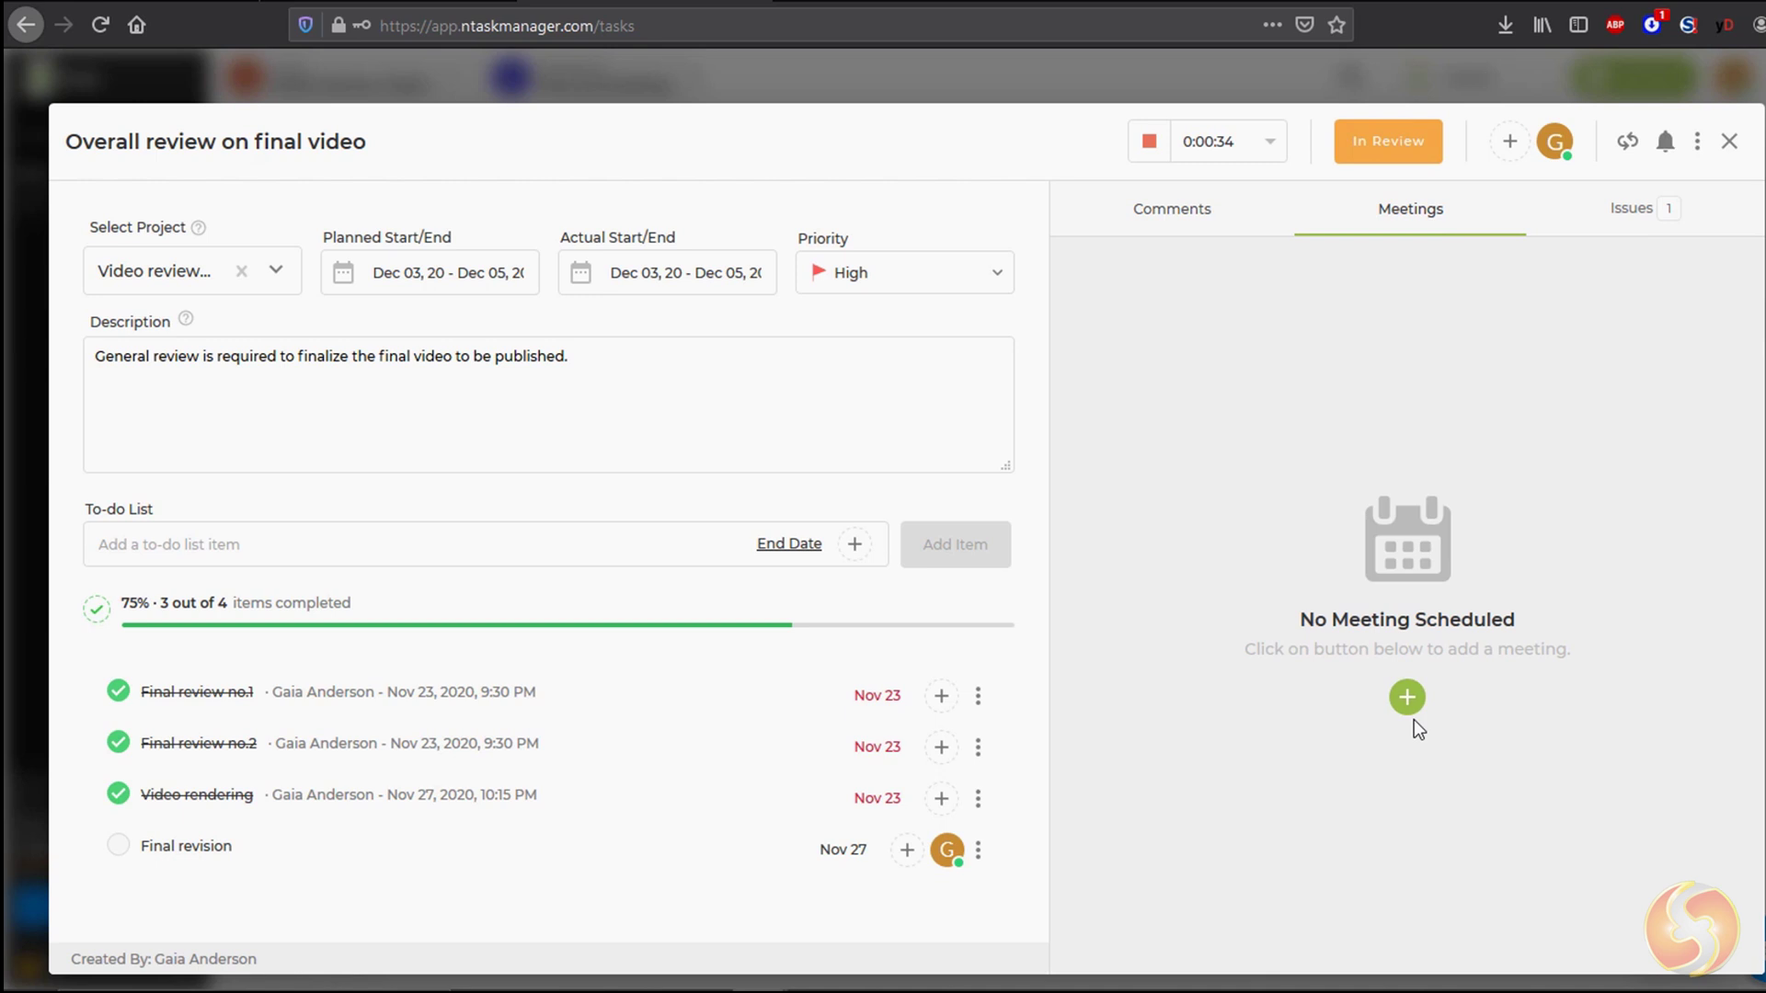
Create a meeting dated Nov 28, 2020 for the task and start a new issue.
left_click(1408, 695)
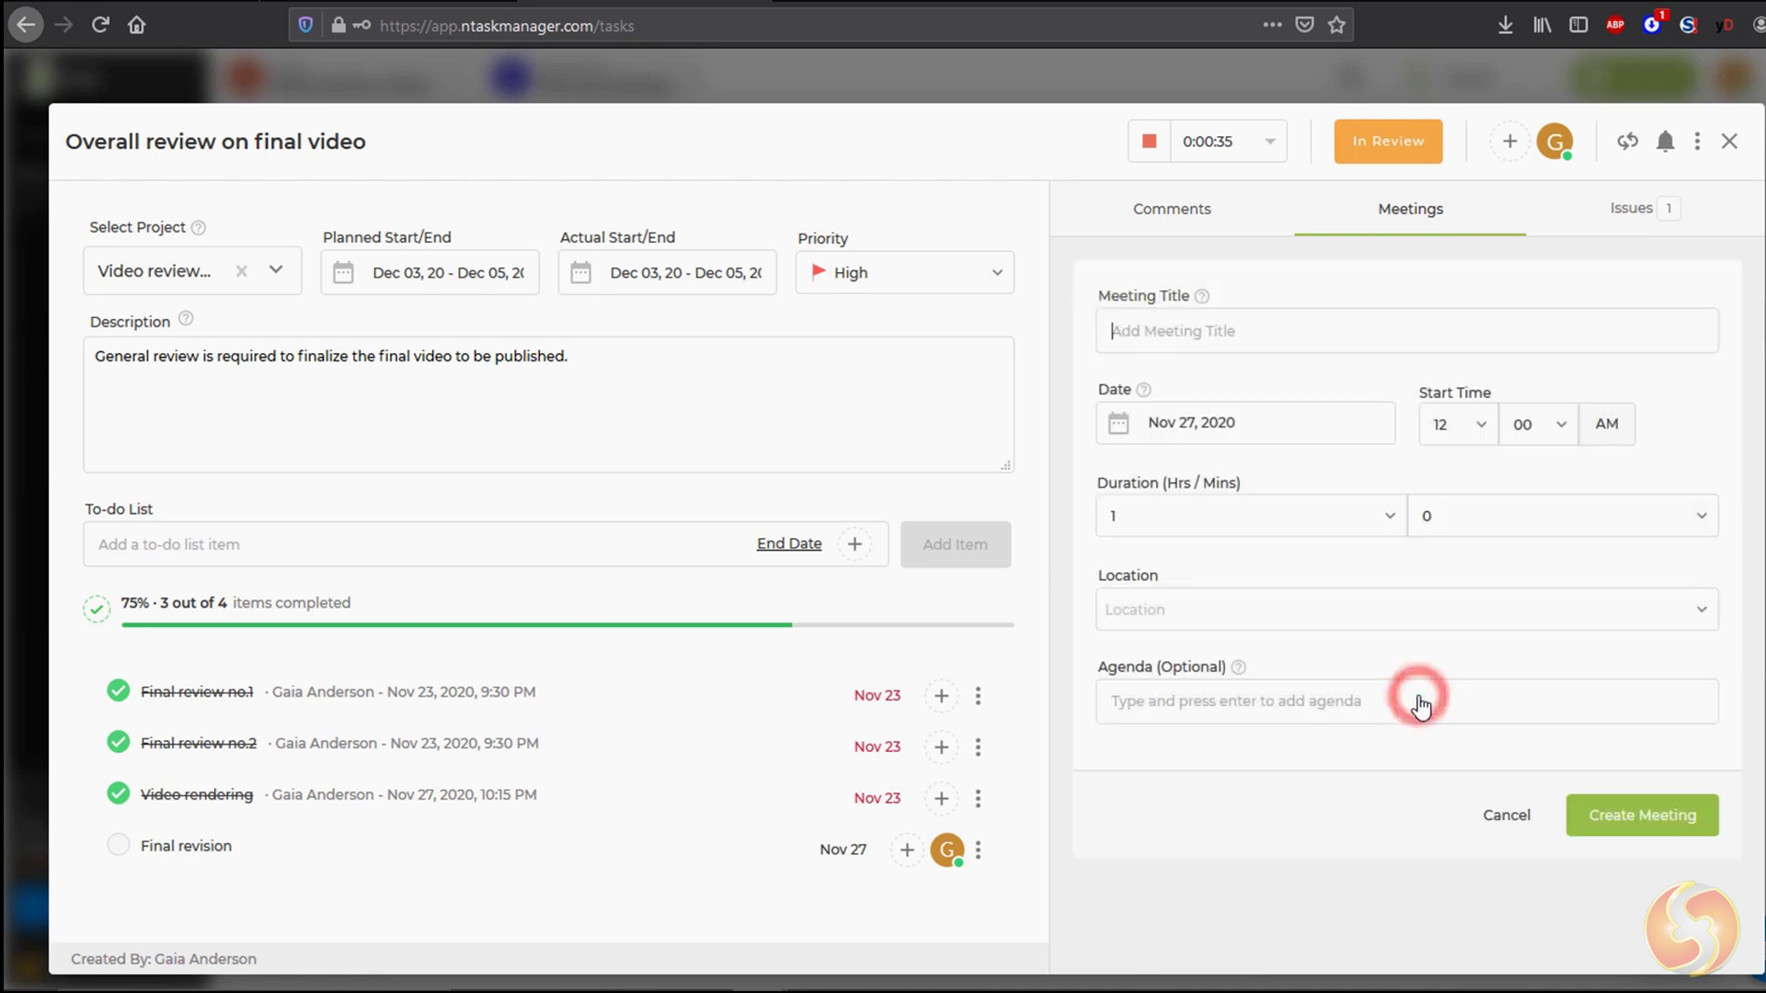
left_click(1483, 434)
left_click(1262, 426)
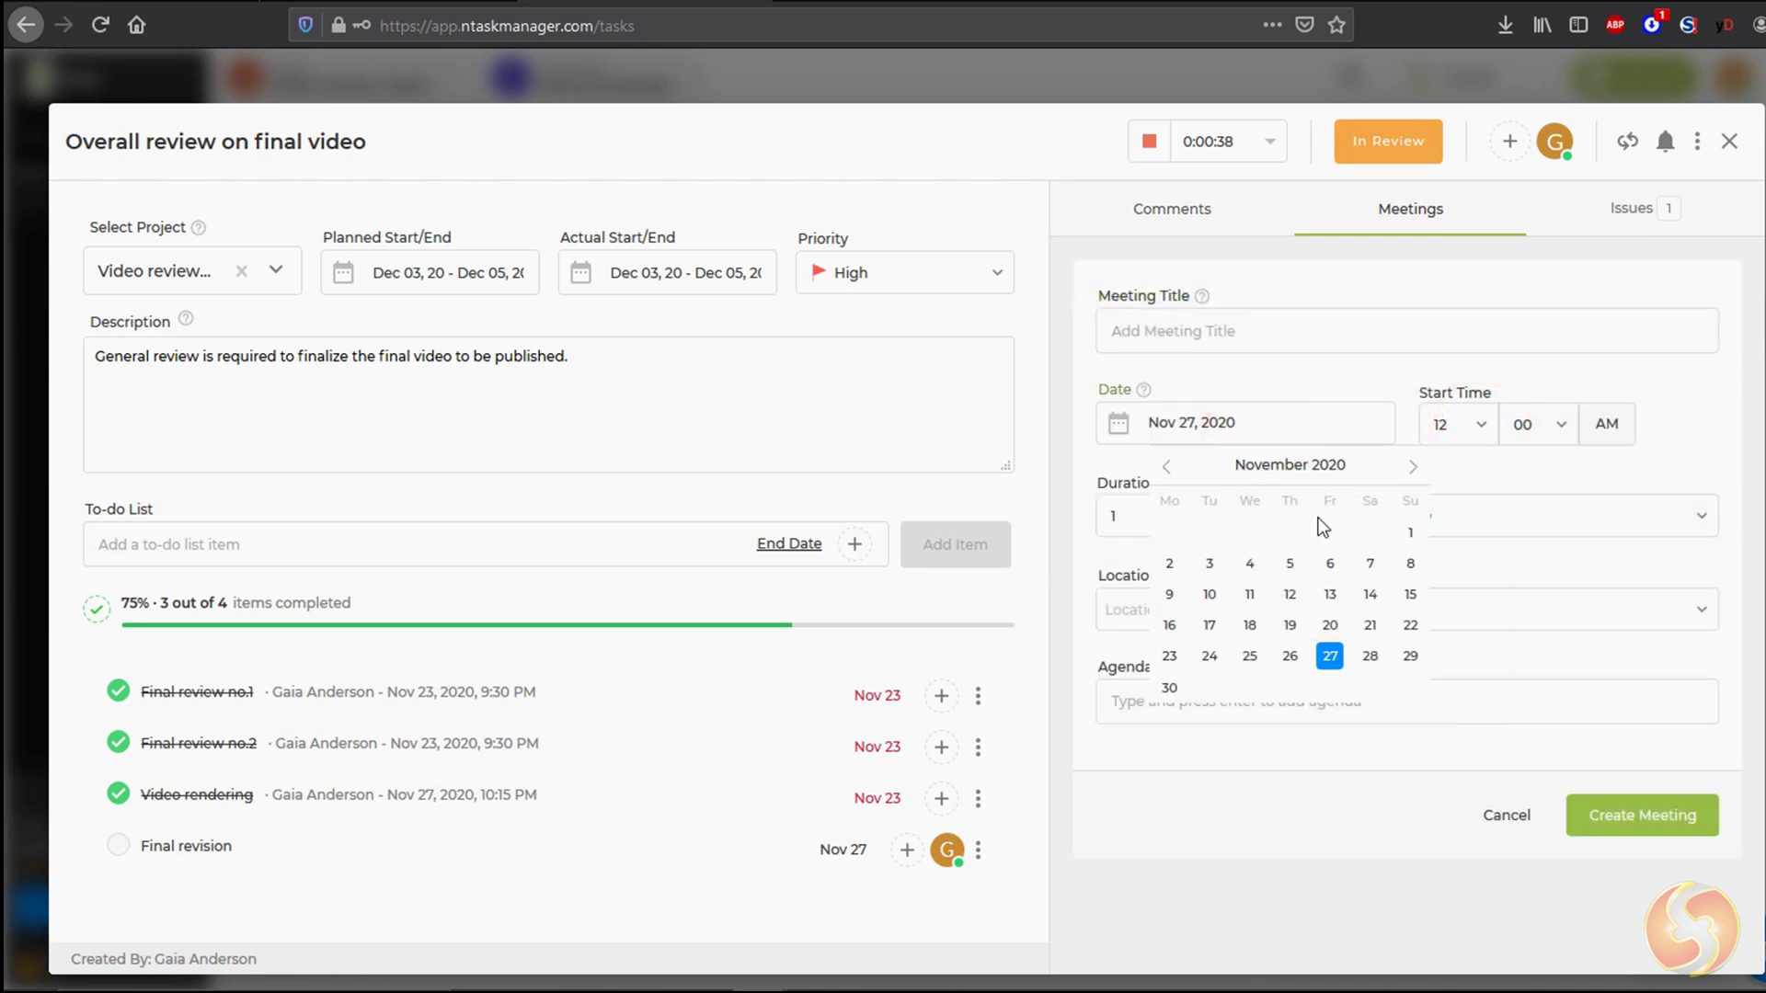
left_click(1367, 656)
left_click(1479, 465)
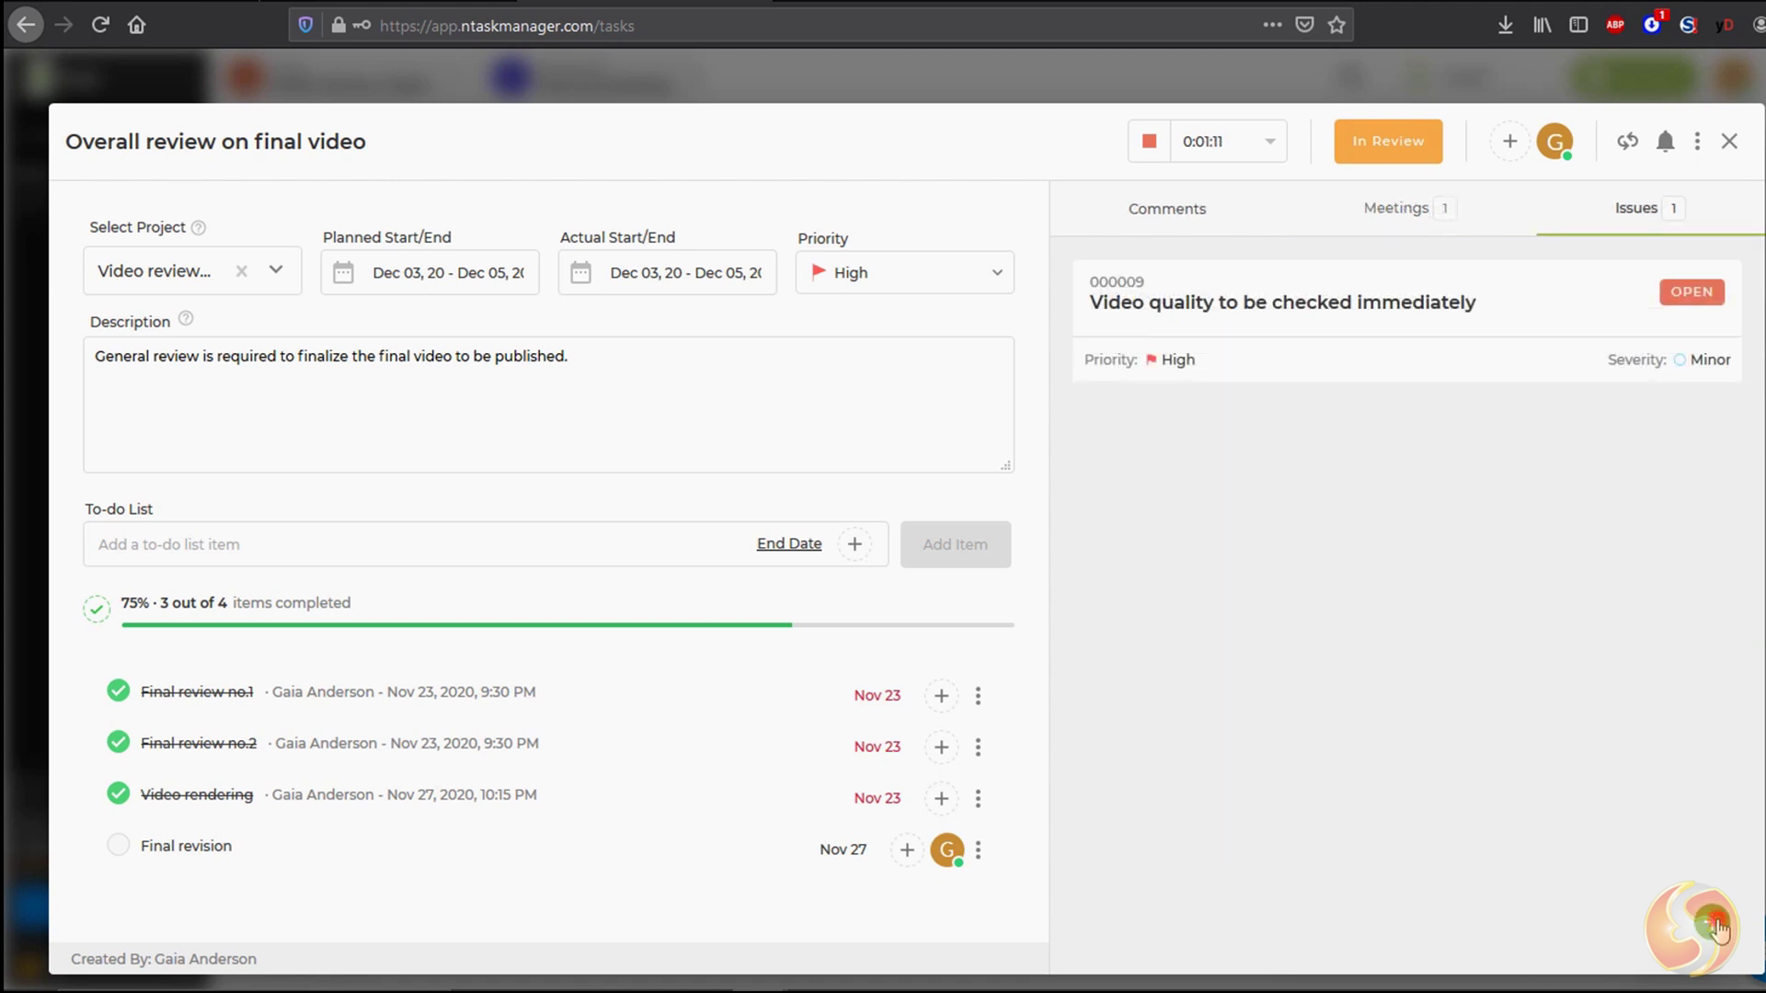
left_click(1711, 923)
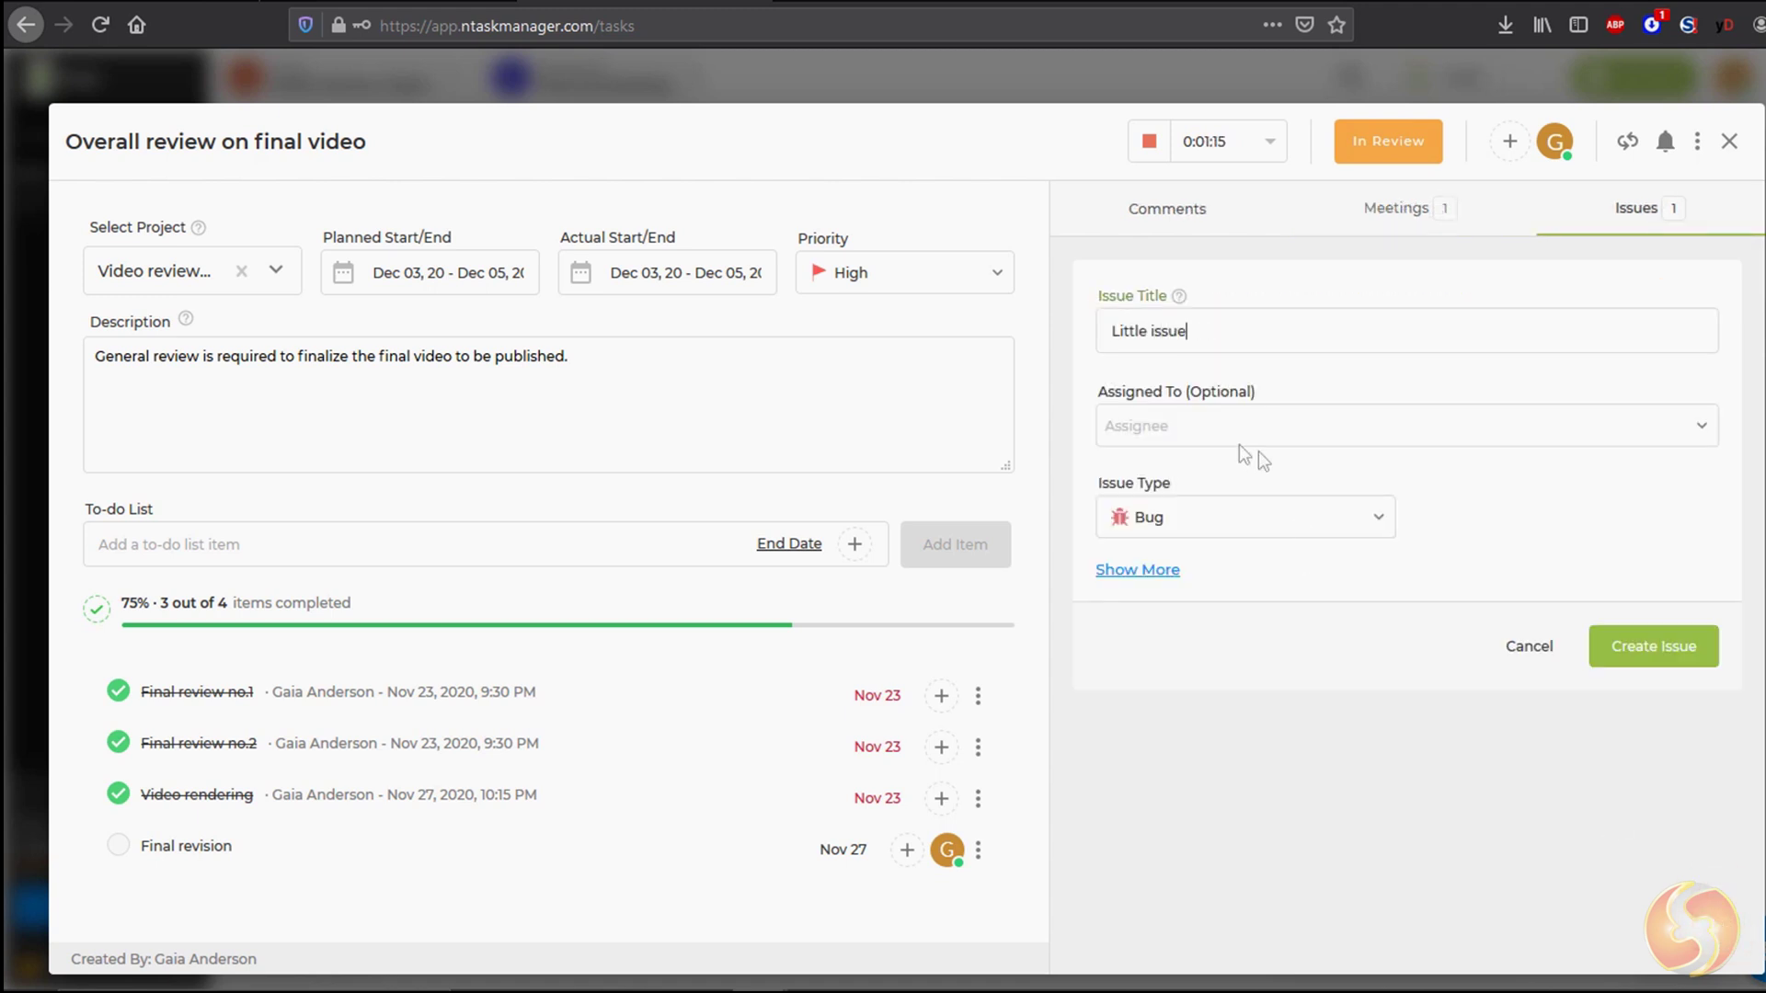
Keep the issue type Bug and set its priority to Low.
left_click(1267, 523)
left_click(1265, 519)
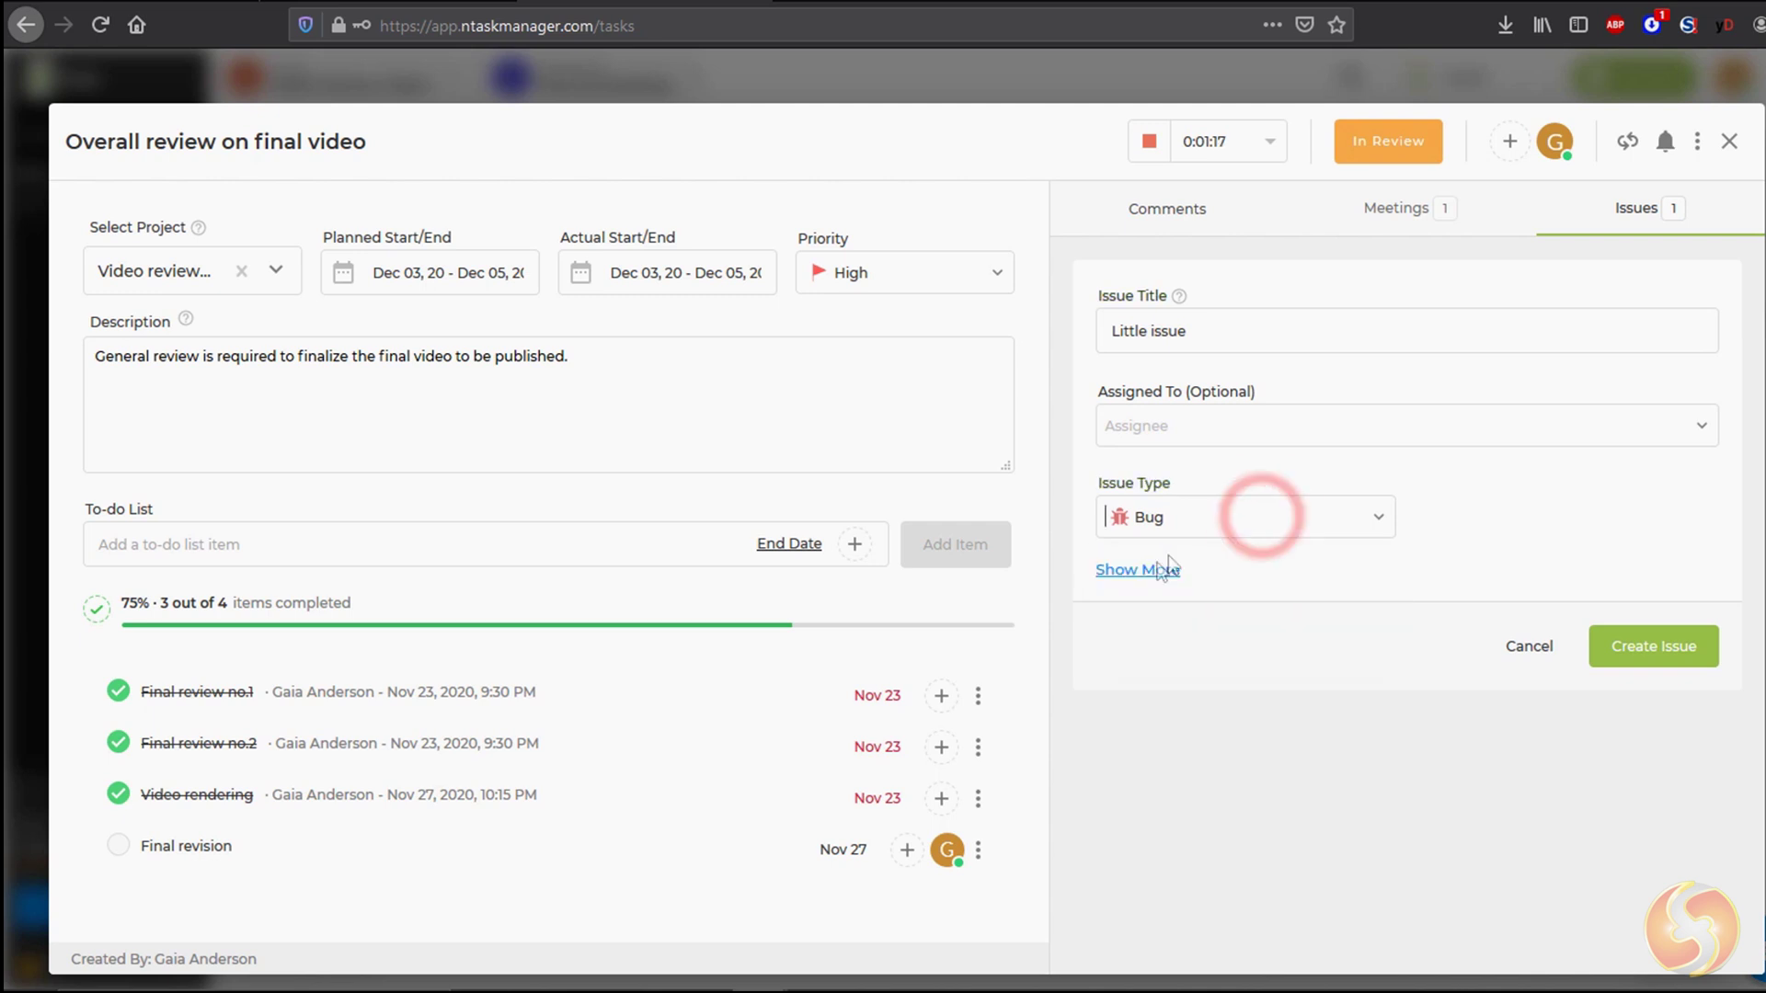
left_click(1145, 571)
left_click(1524, 523)
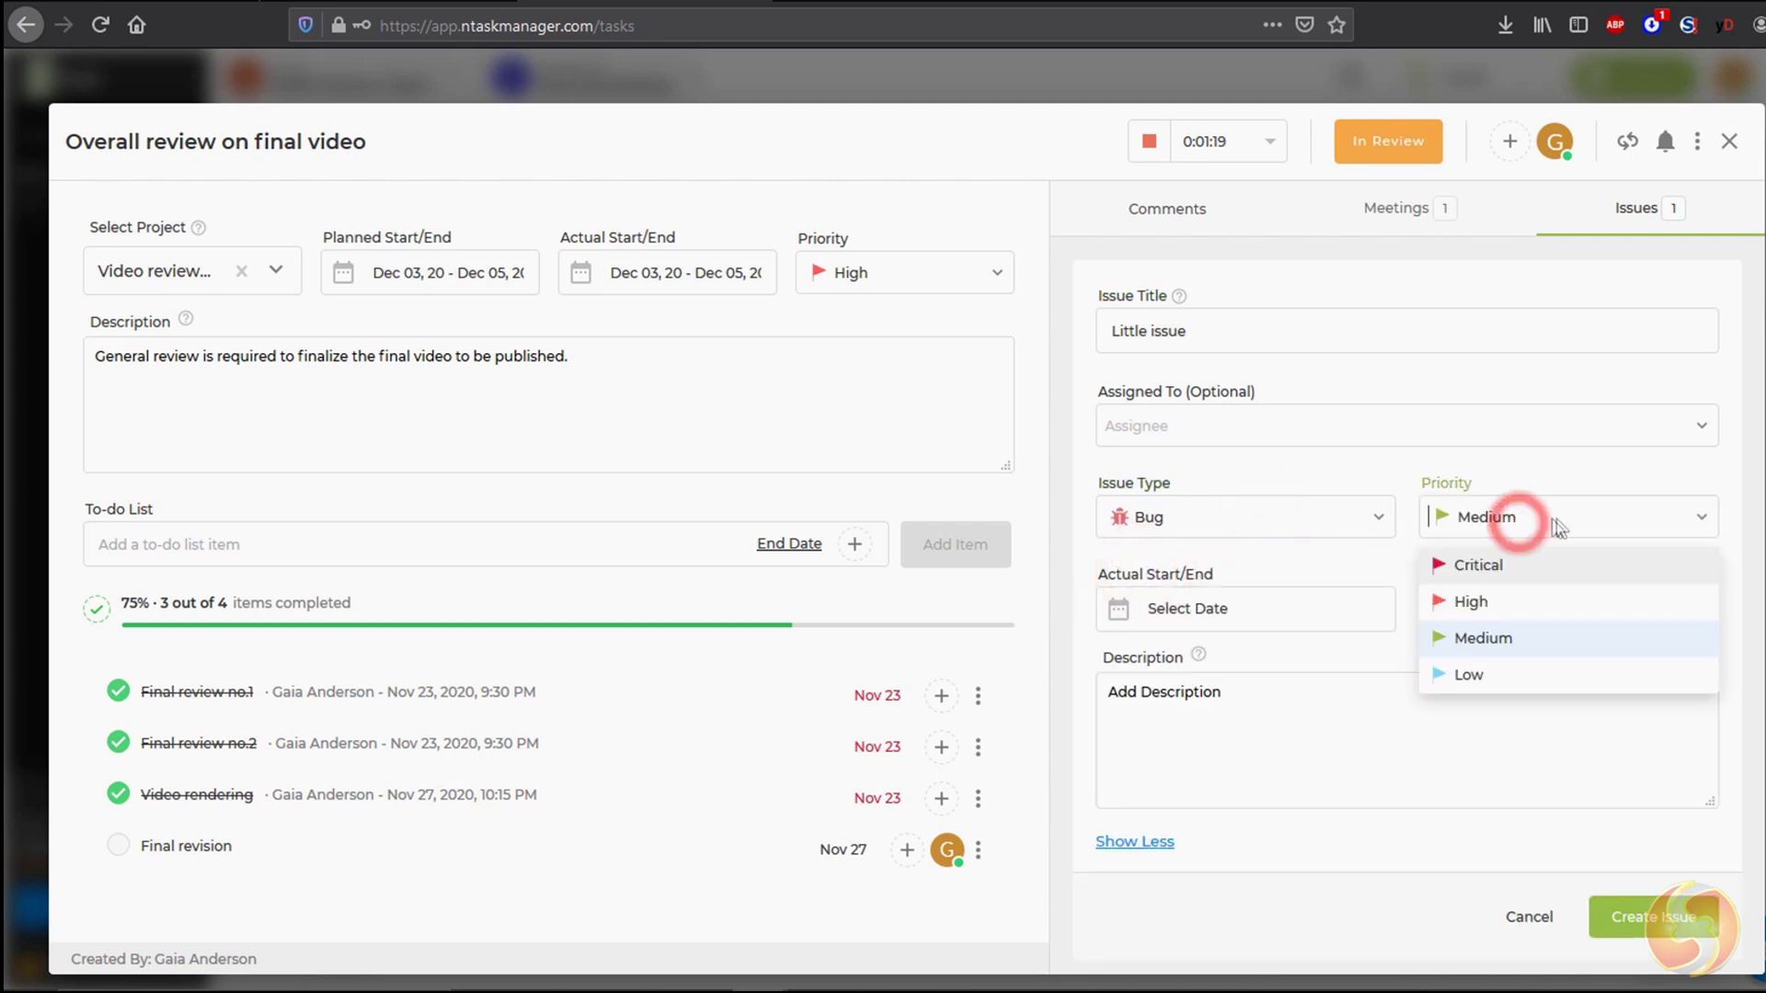
left_click(1547, 678)
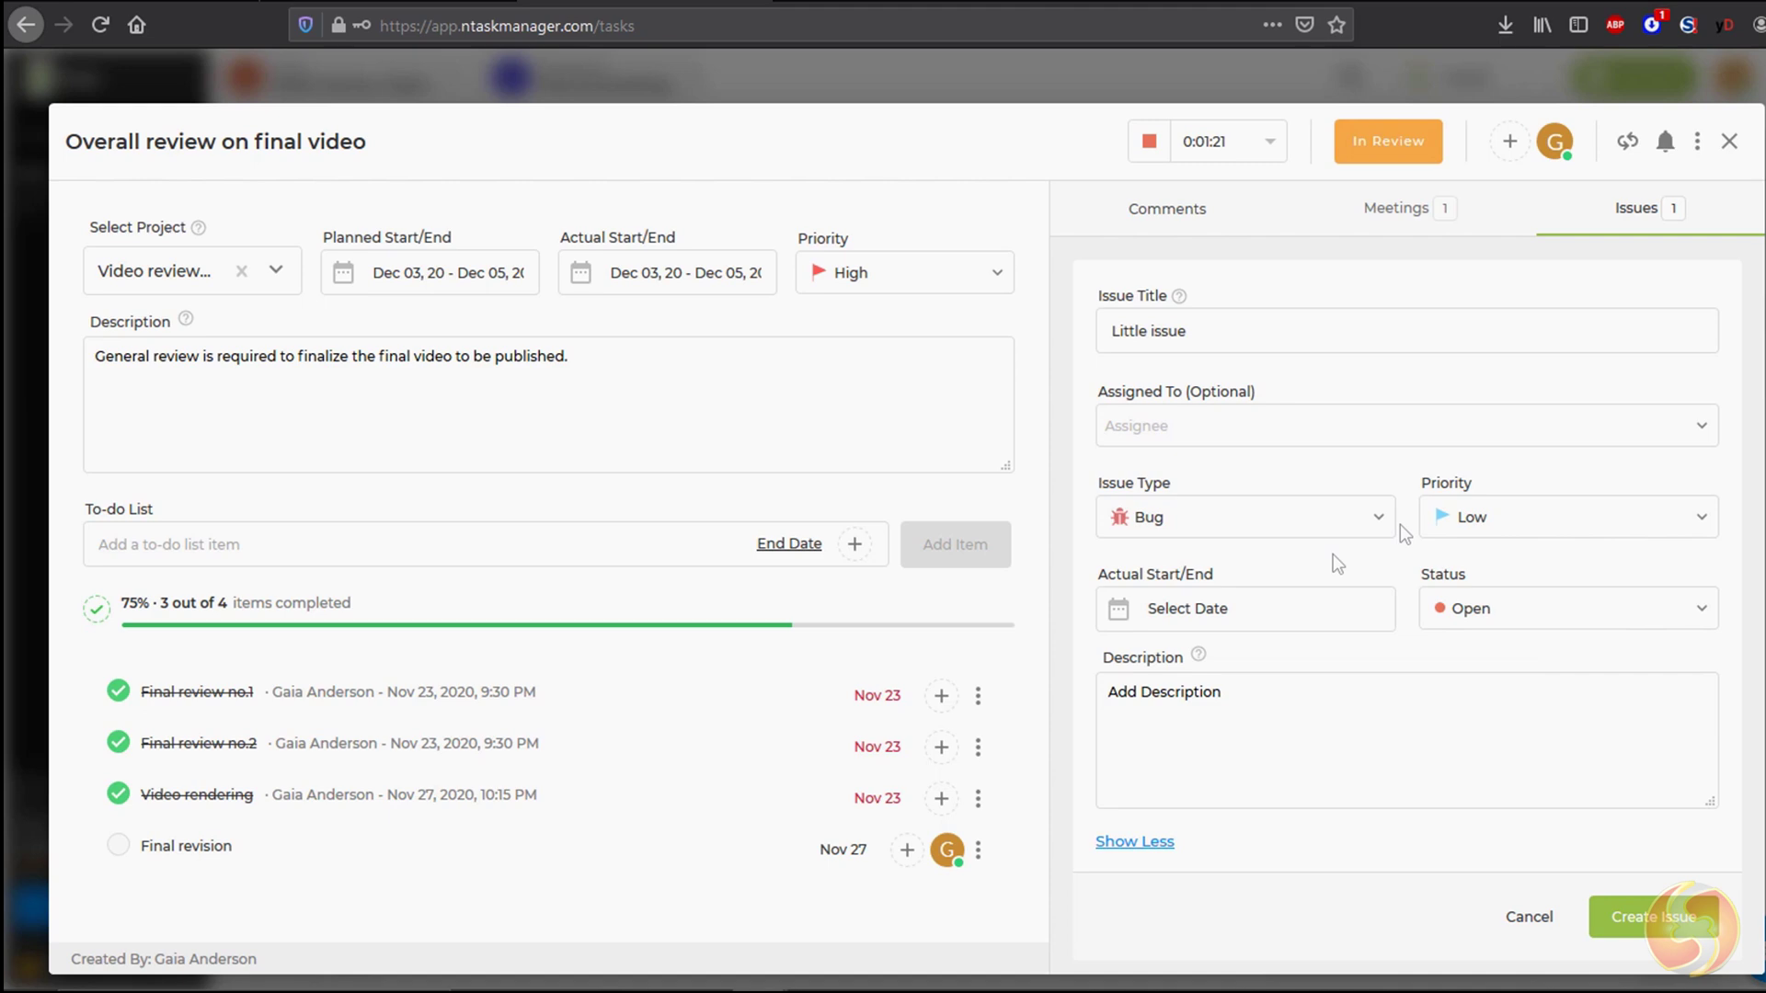
left_click(1525, 624)
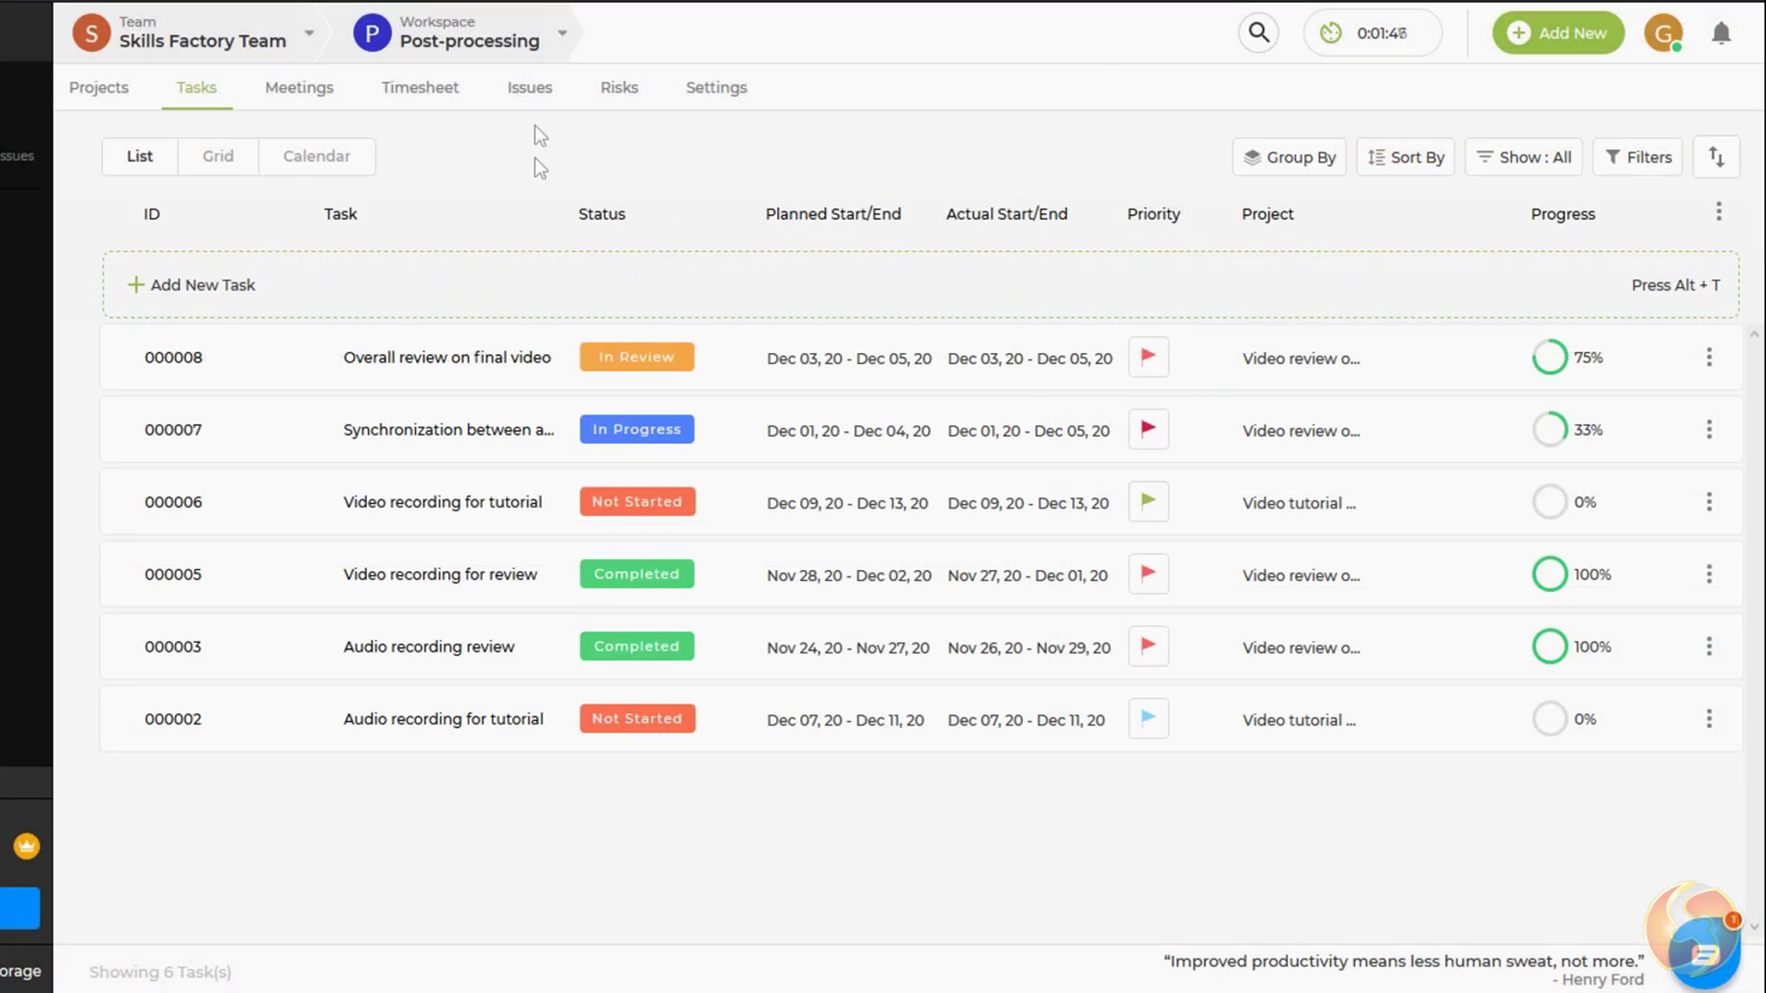
Check the workspace issues list and go to the weekly timesheet.
left_click(535, 87)
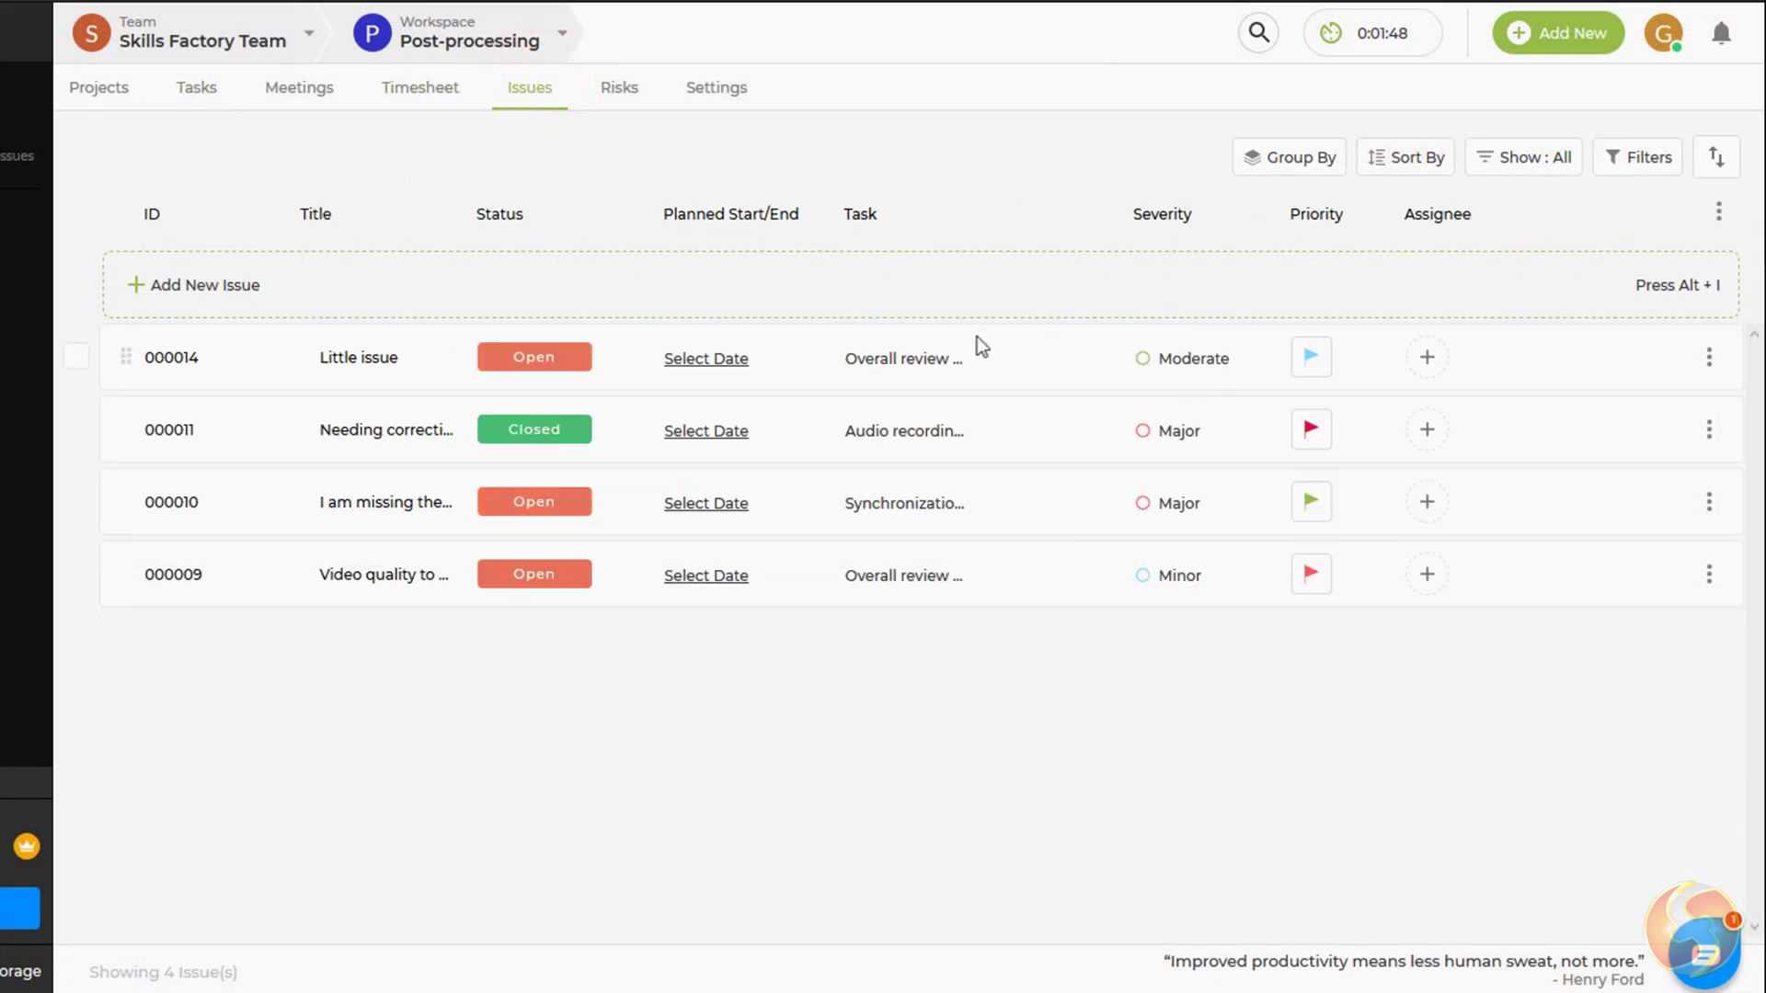
left_click(423, 91)
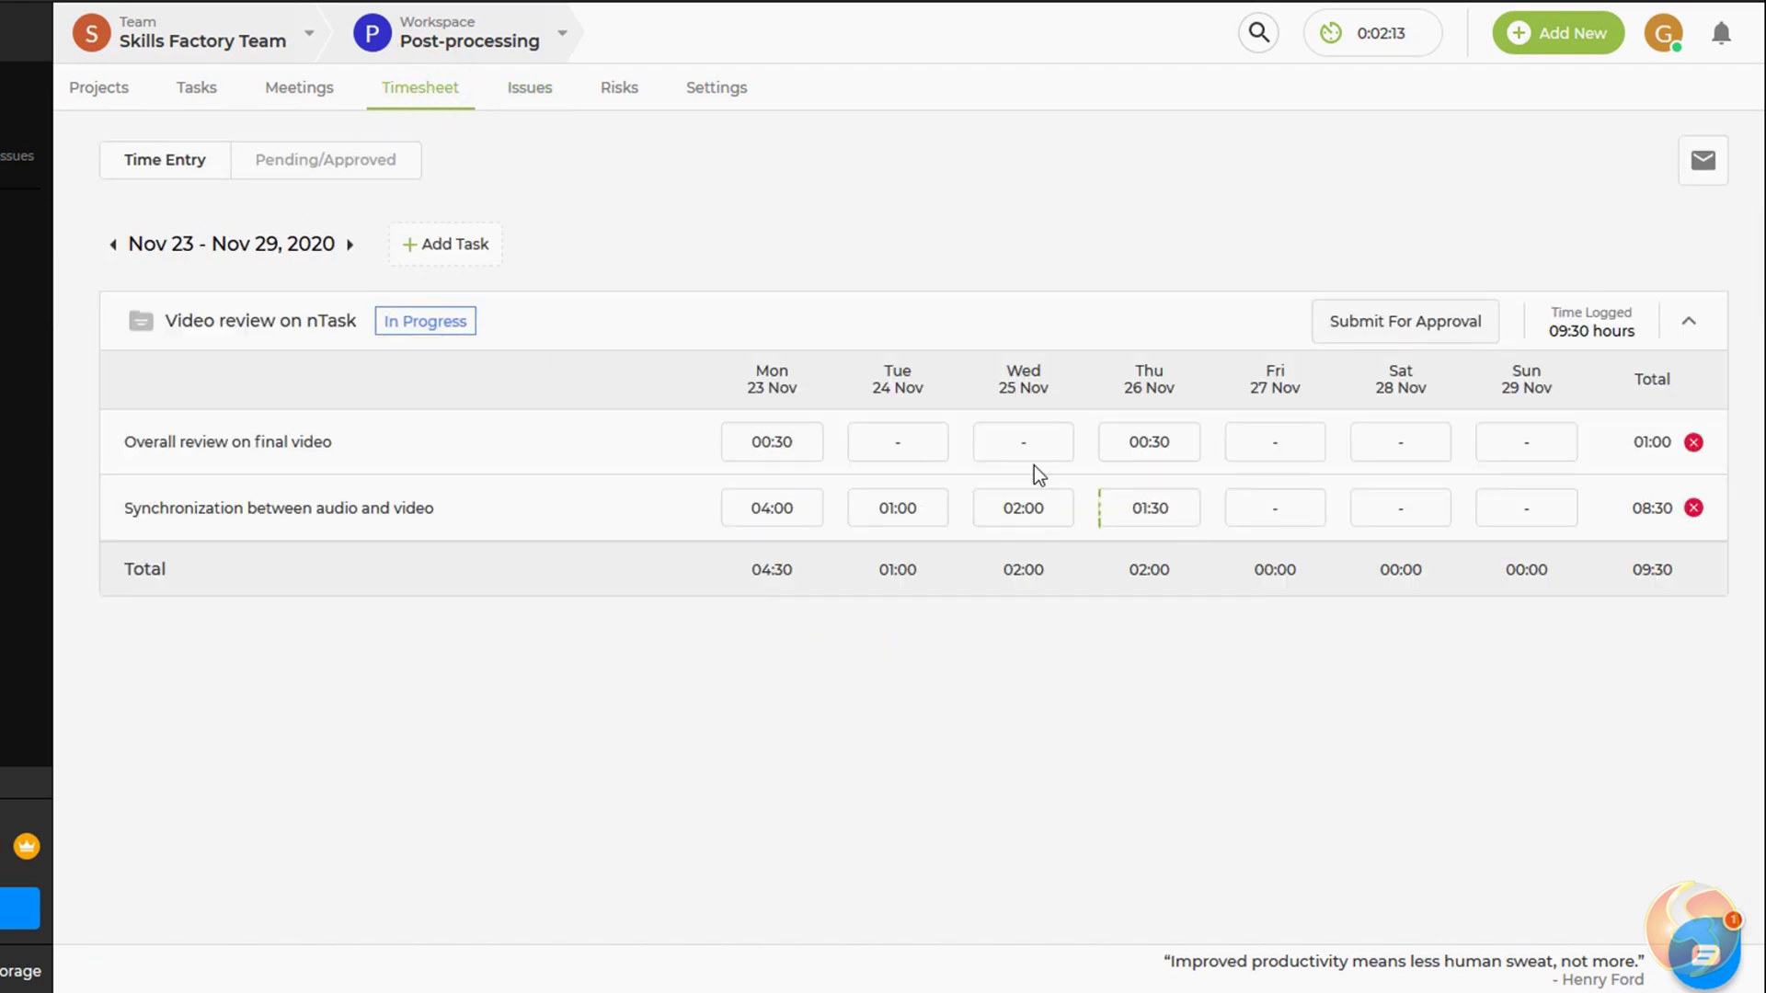
Log a 20-minute entry on Wed 25 Nov for the review task and save it.
left_click(1006, 442)
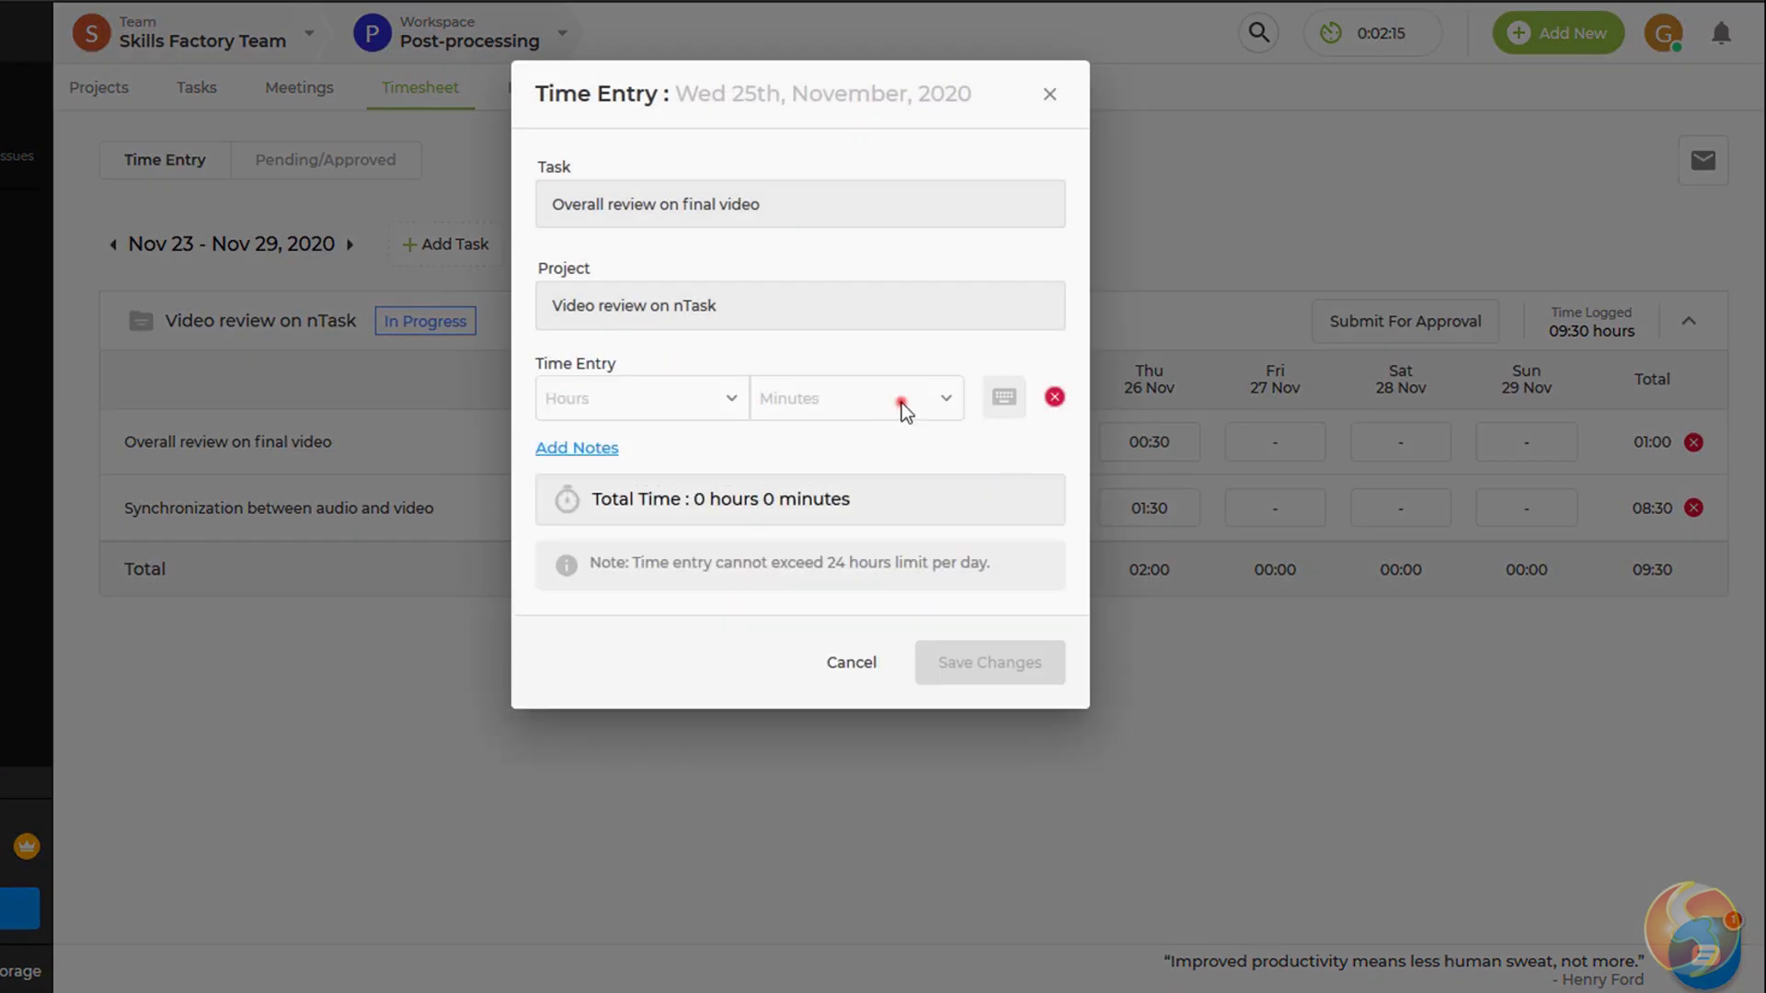
left_click(899, 398)
scroll(850, 697, "down", 3)
left_click(836, 646)
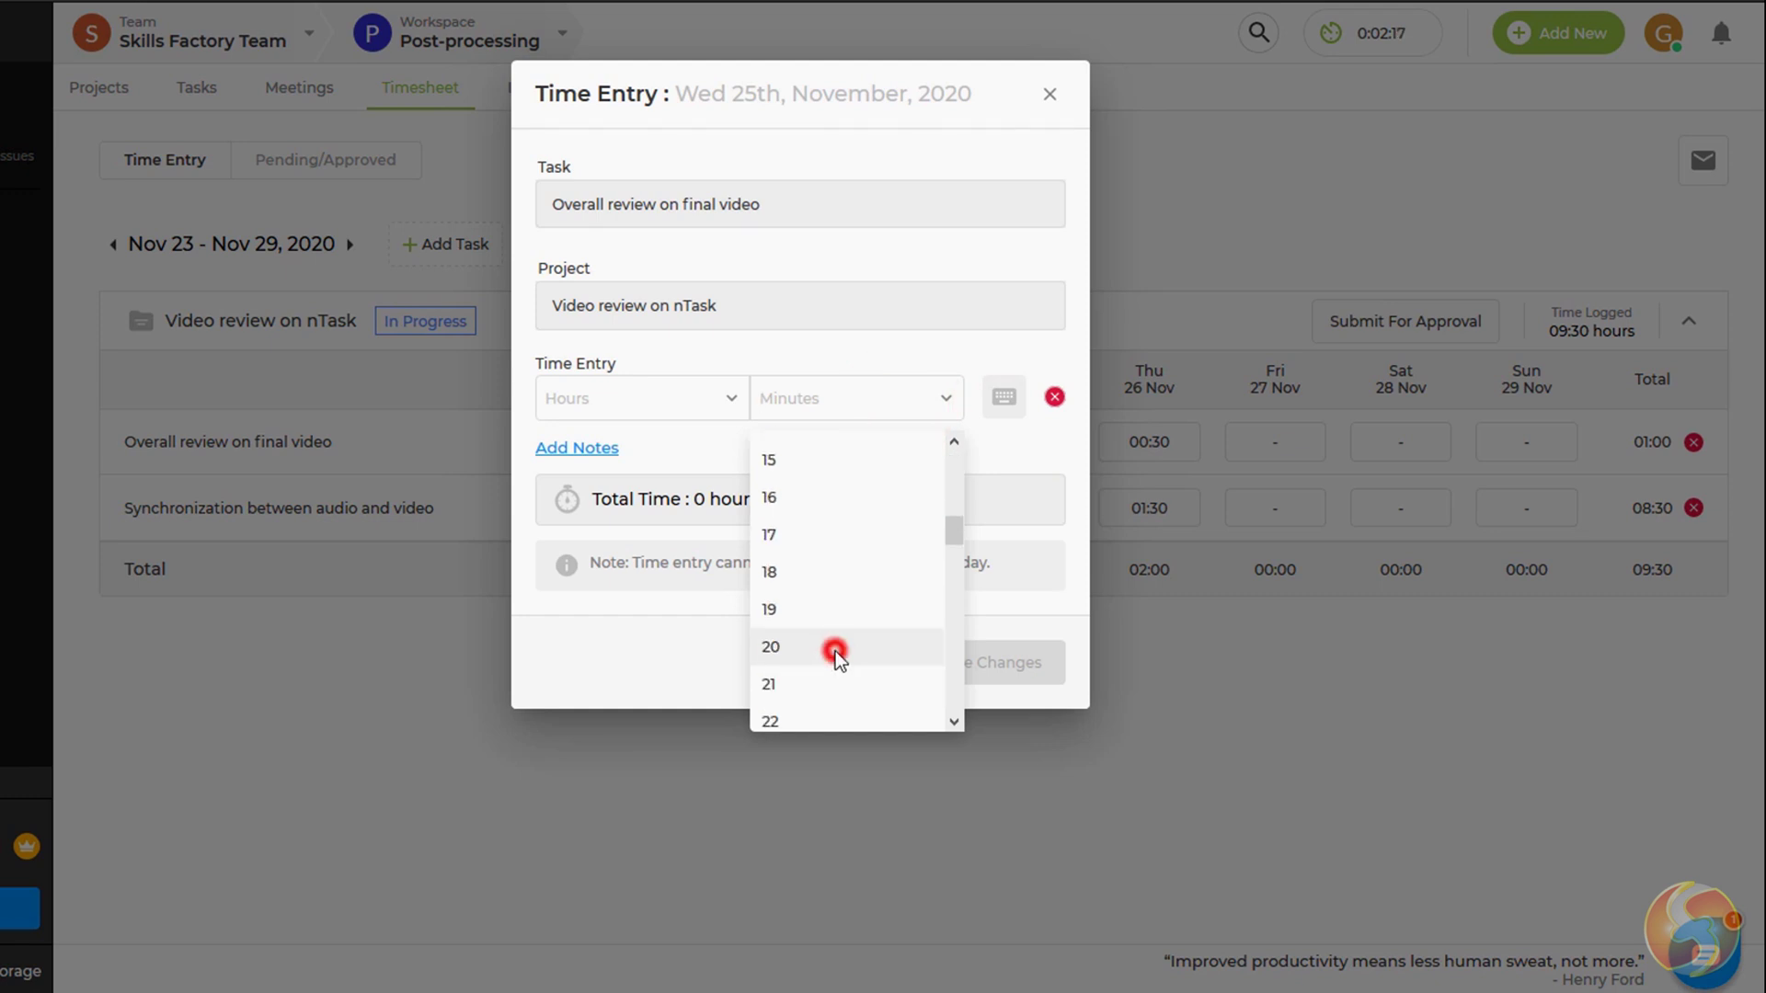
left_click(969, 662)
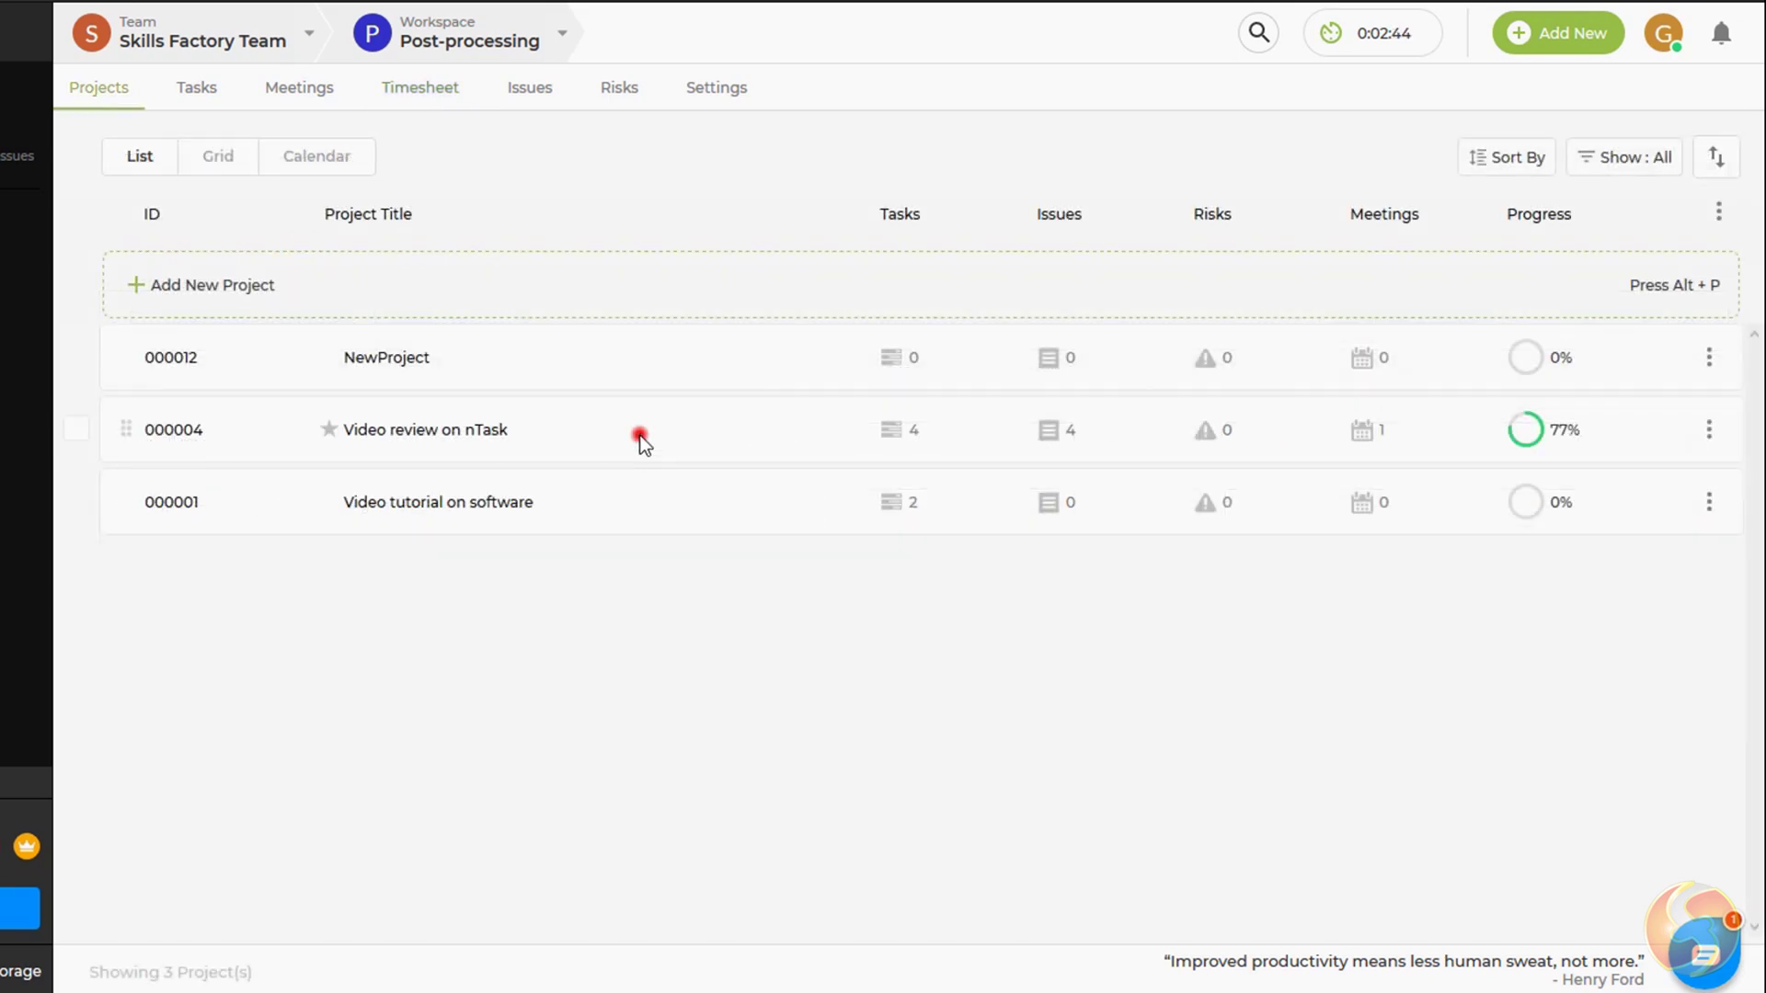
Link video recording to the final review on the Gantt chart and show progress line and critical path.
left_click(639, 440)
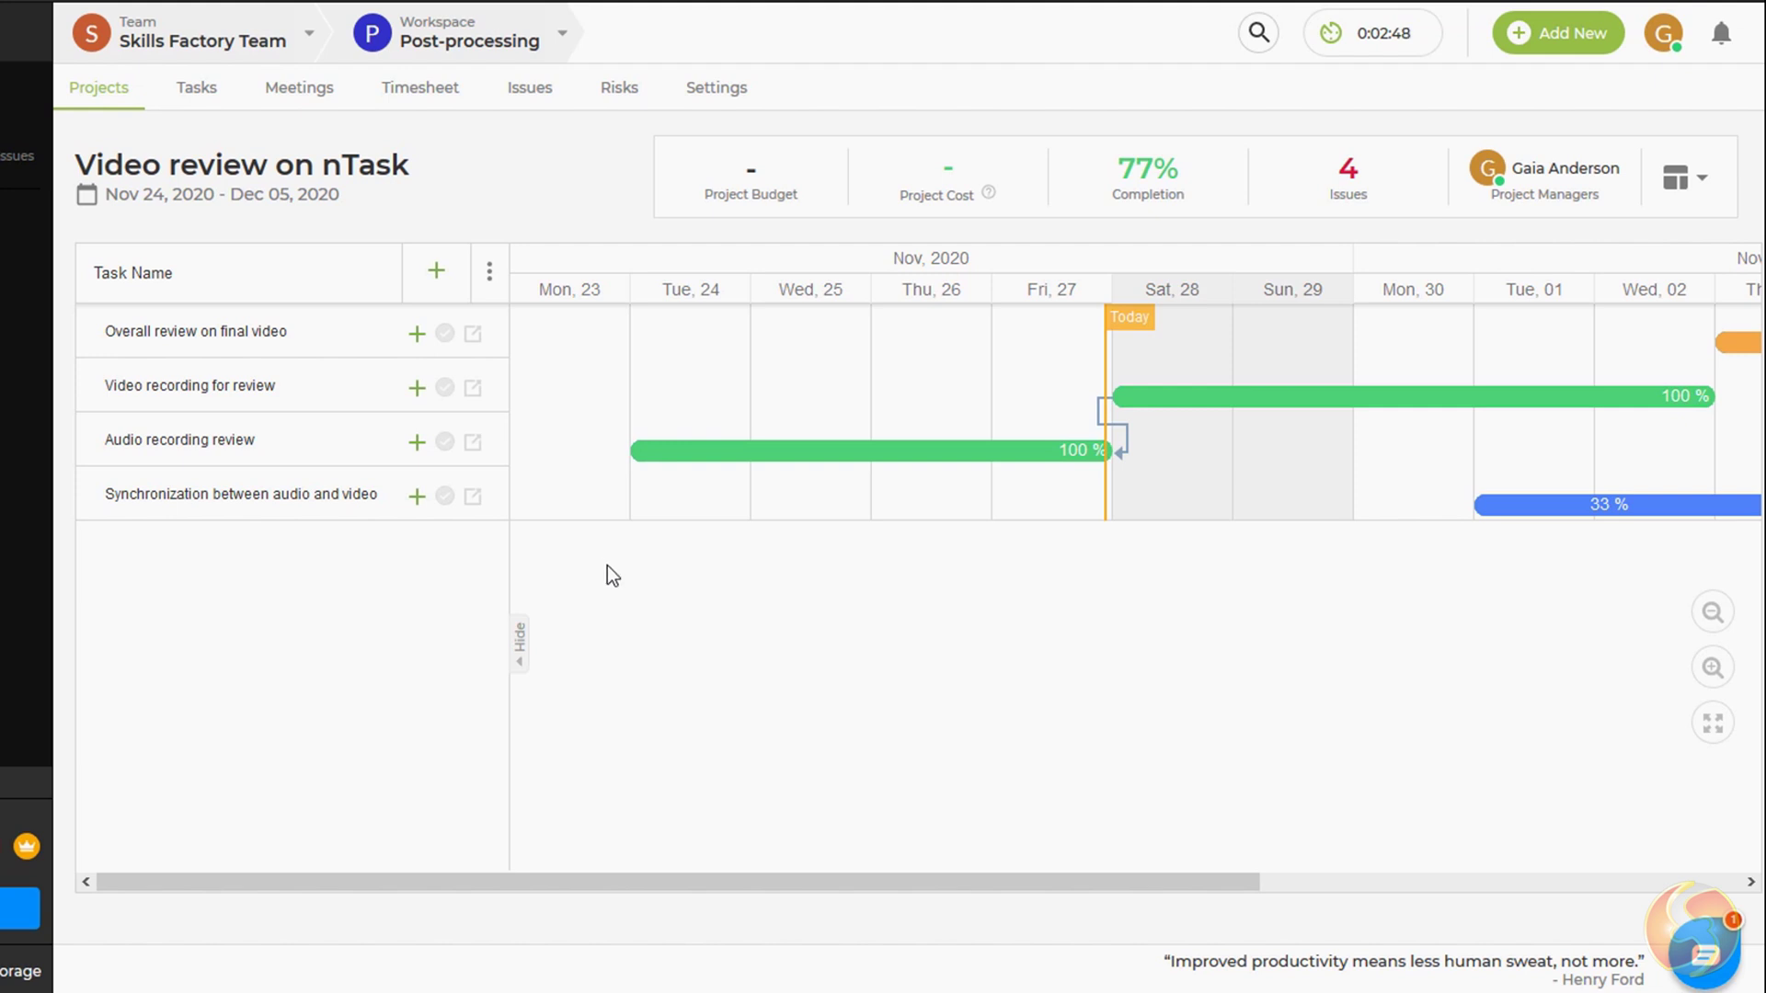
mouse_move(857, 884)
left_mouse_down()
mouse_move(1083, 908)
mouse_move(1167, 870)
mouse_move(927, 860)
left_mouse_up()
mouse_move(1309, 397)
left_mouse_down()
mouse_move(1308, 356)
mouse_move(1286, 347)
left_mouse_up()
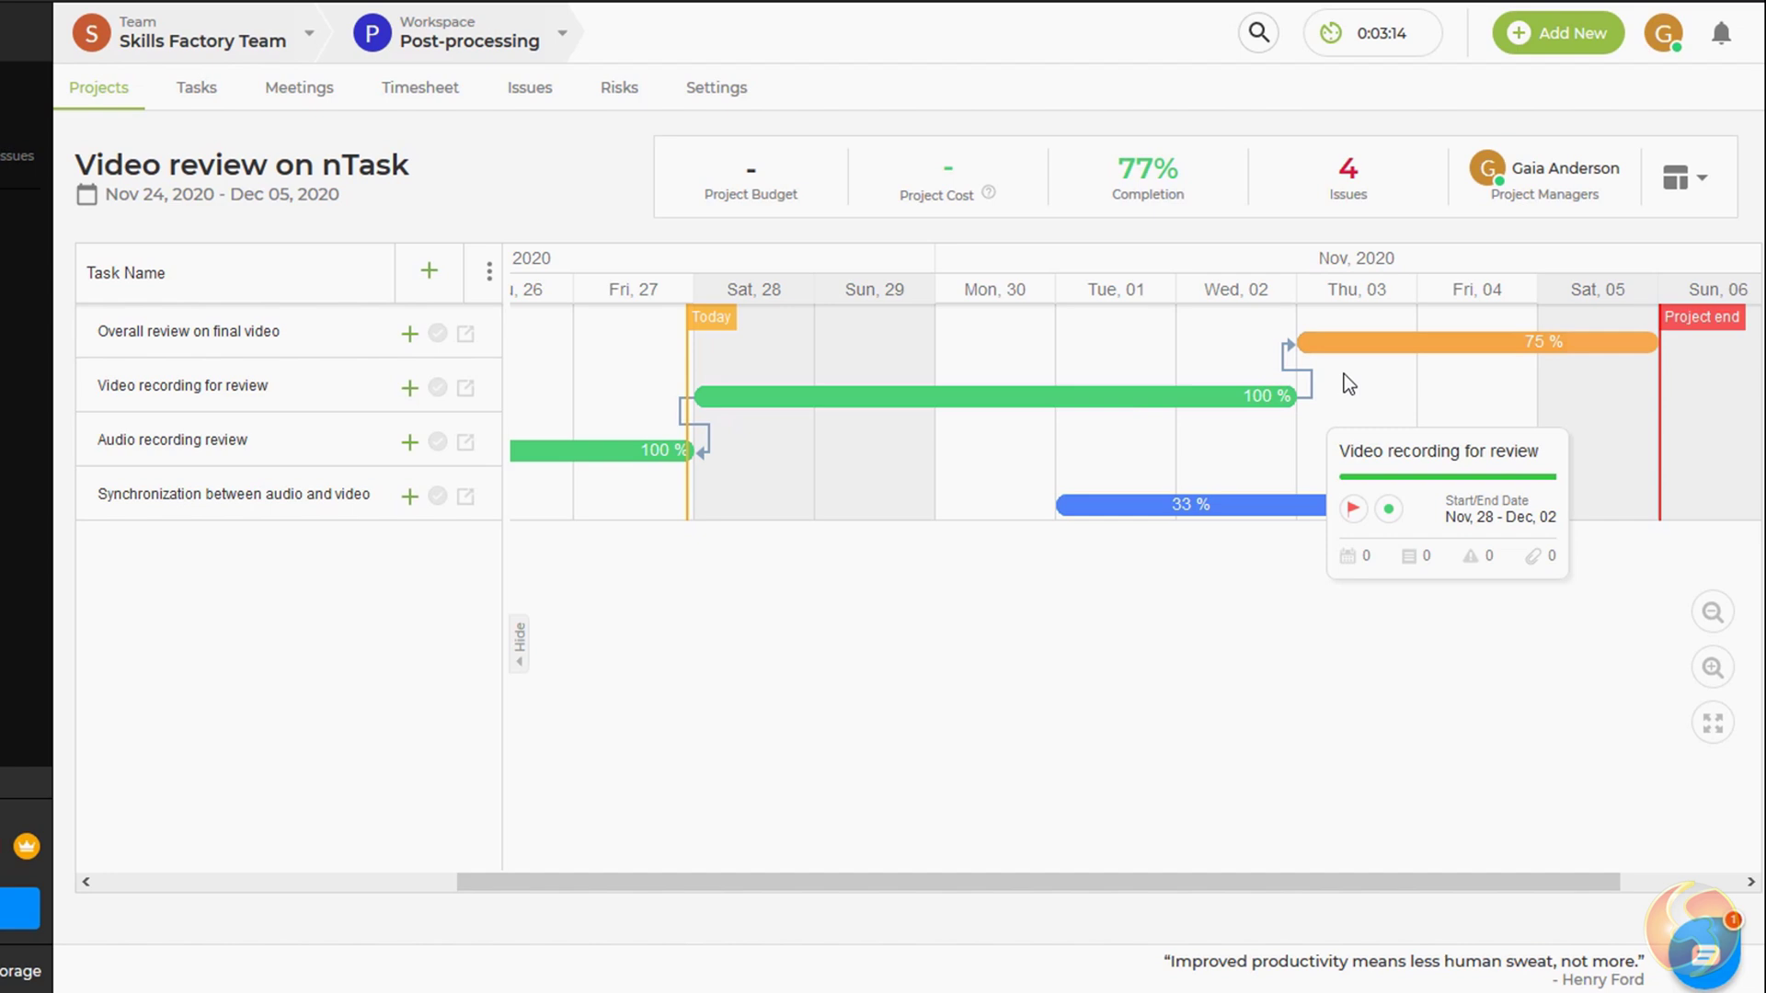
left_click(1601, 391)
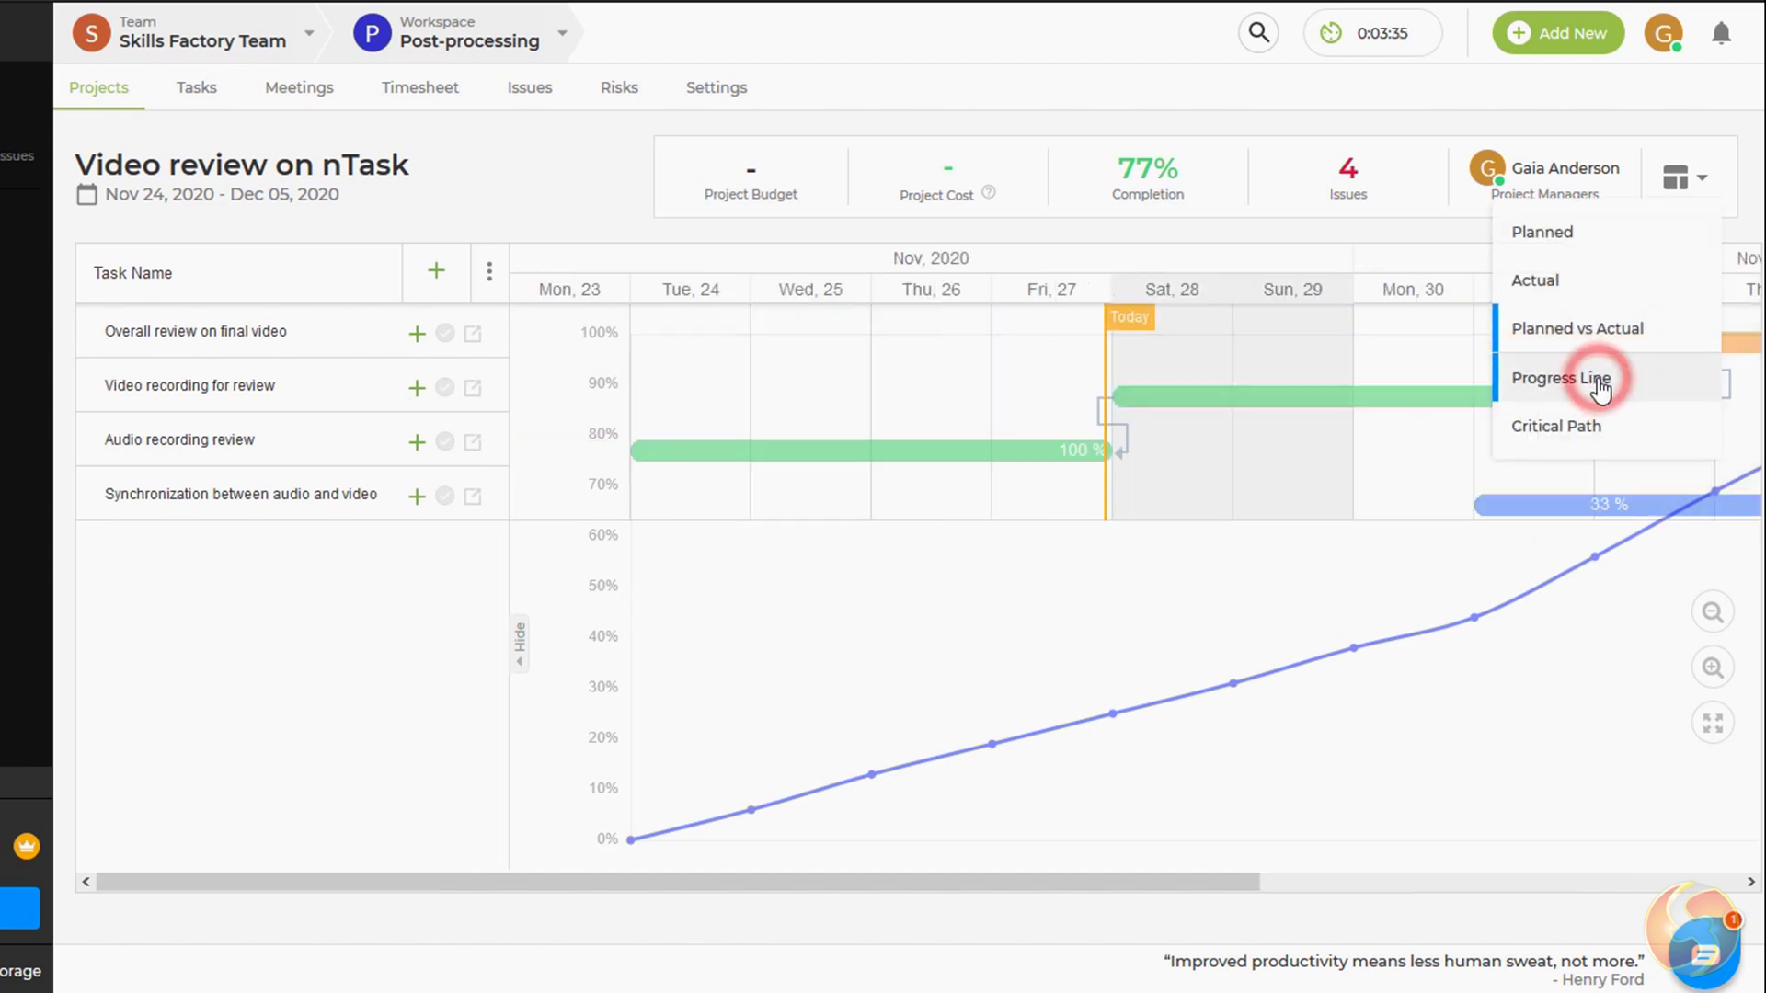
left_click(1563, 427)
left_click(1042, 746)
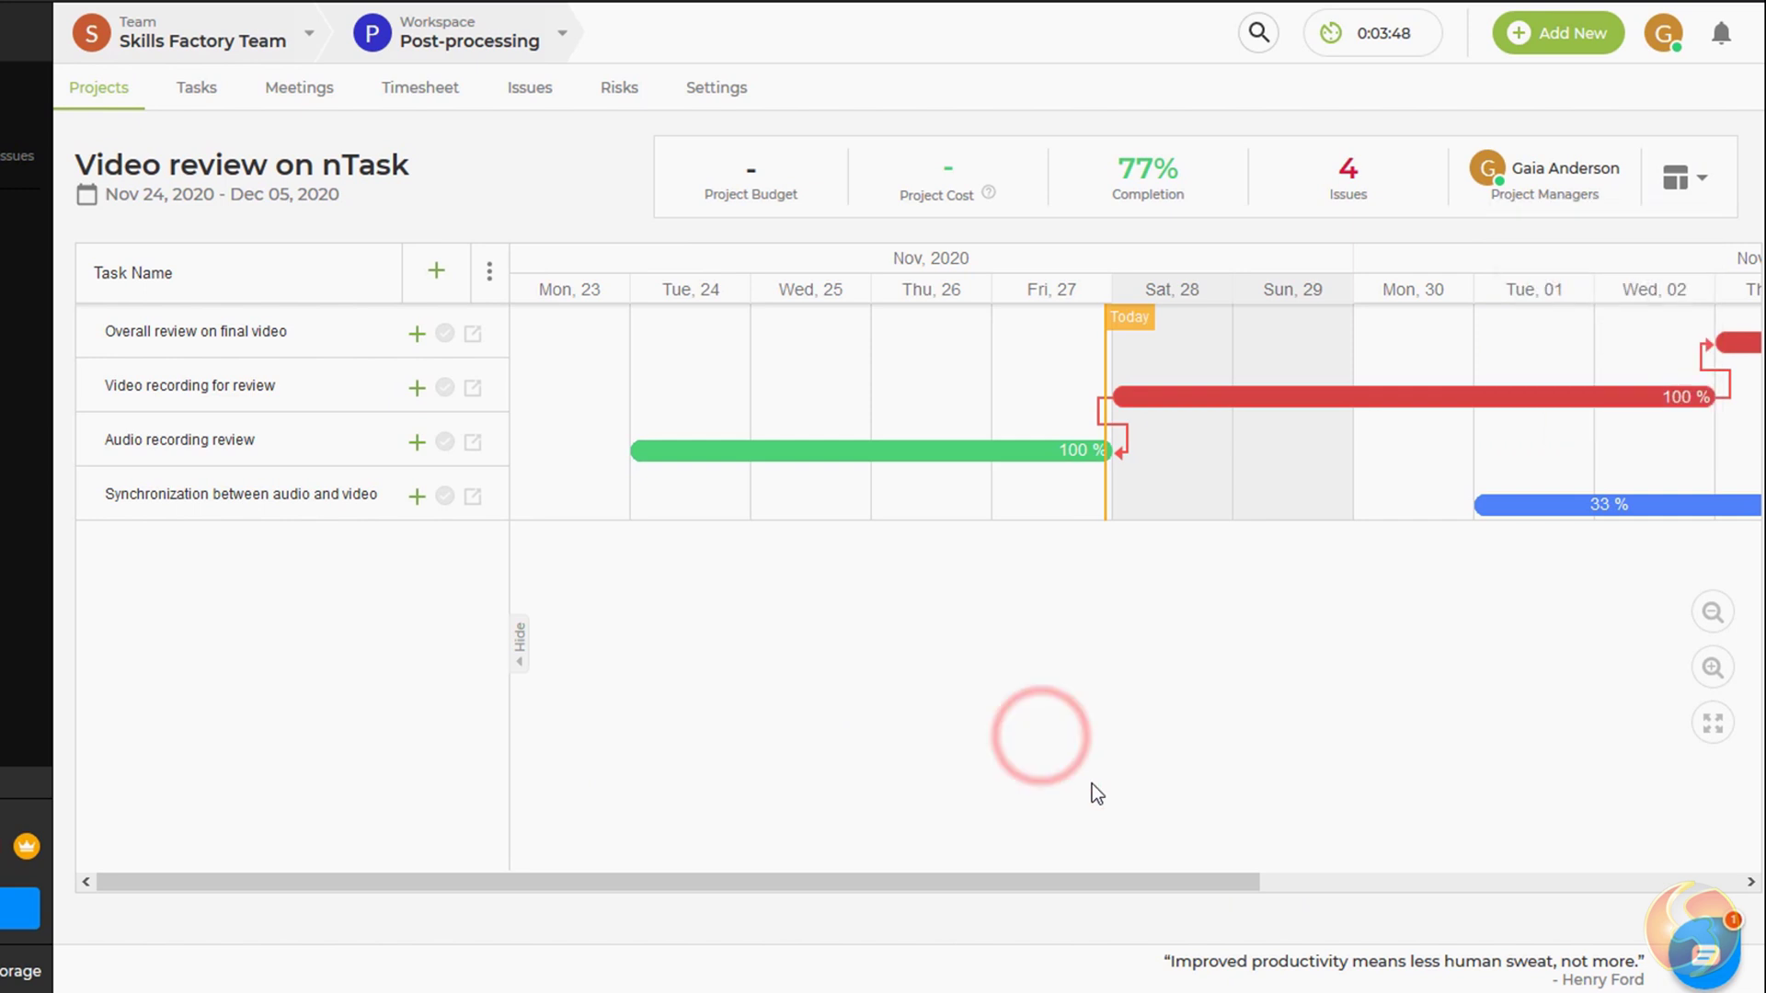
left_click_drag(1146, 884, 1656, 880)
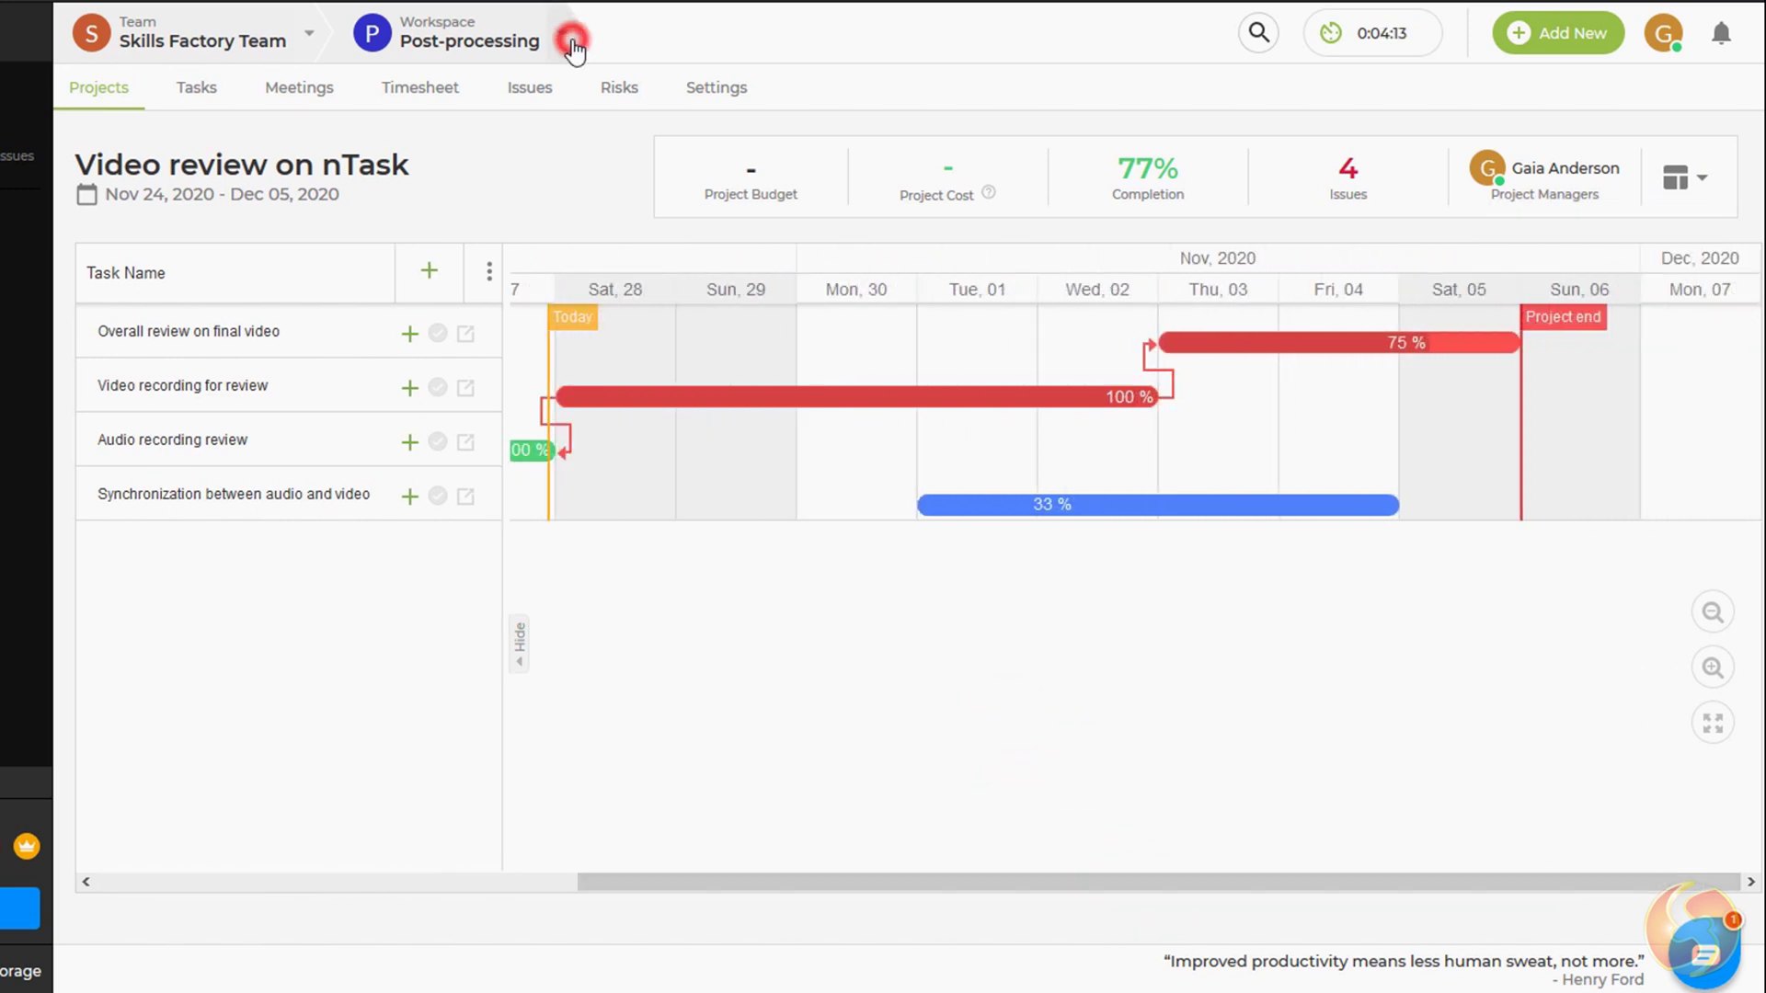
Go to Workspace Settings, User Management, and filter the member list by role.
left_click(561, 34)
left_click(548, 154)
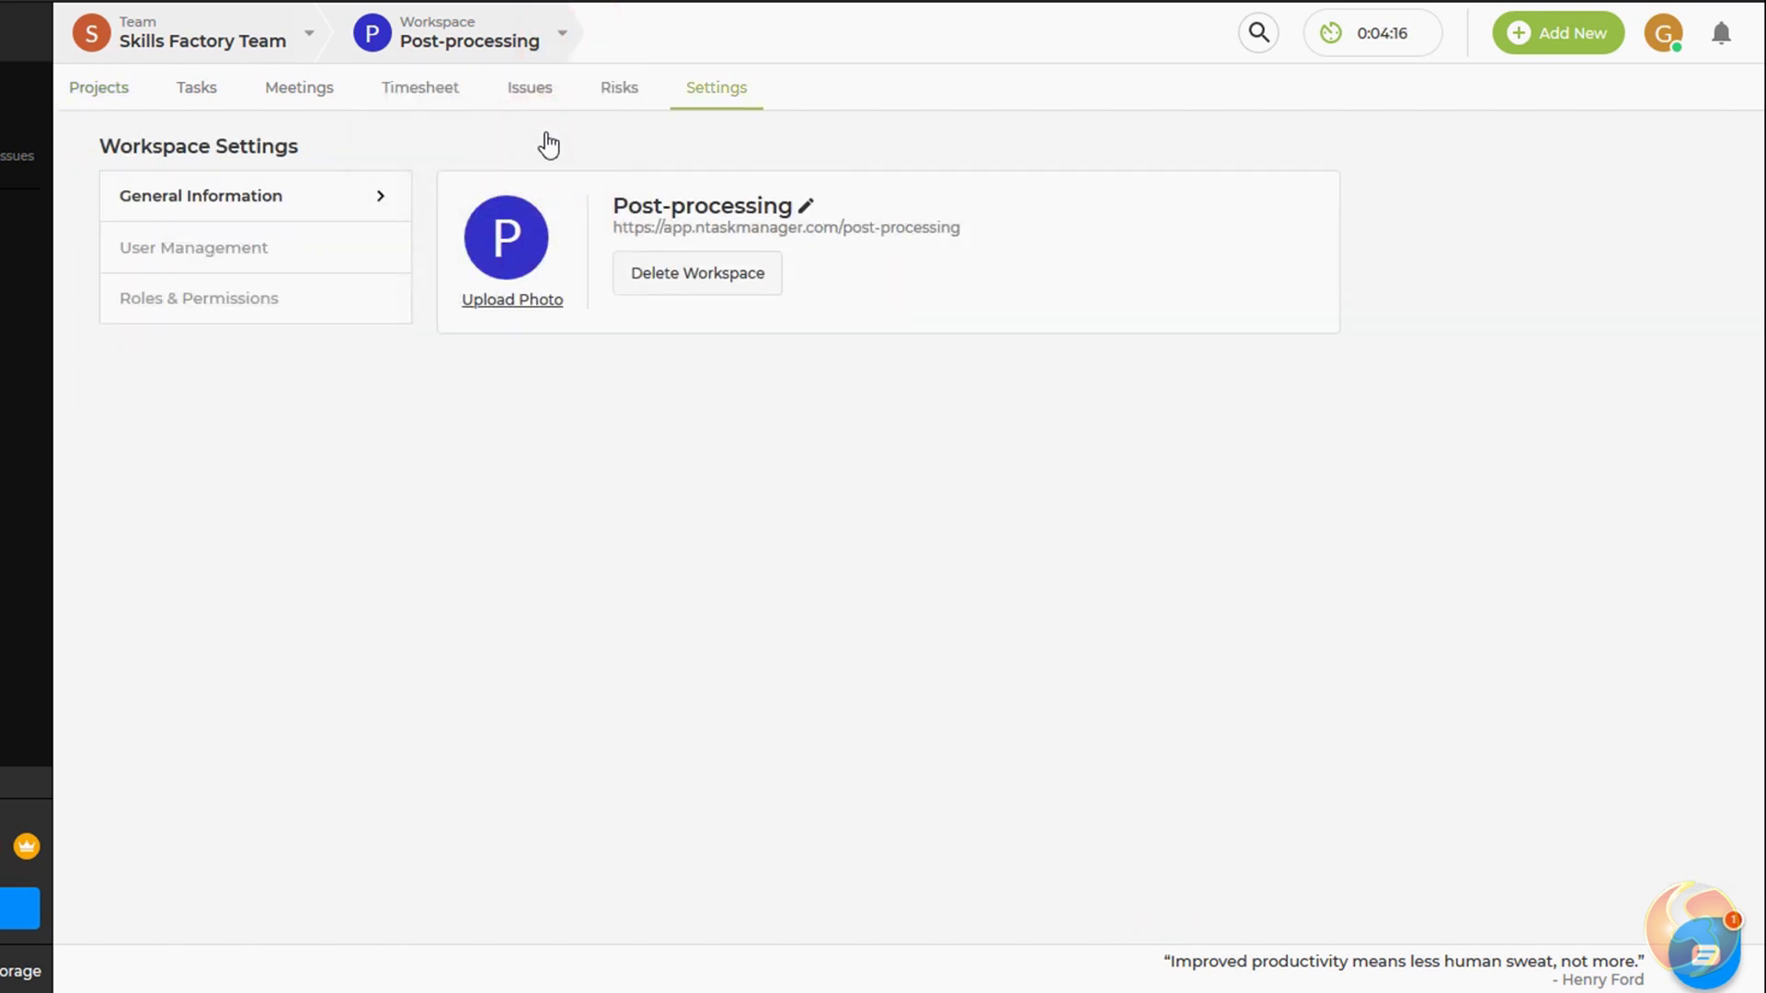
left_click(233, 256)
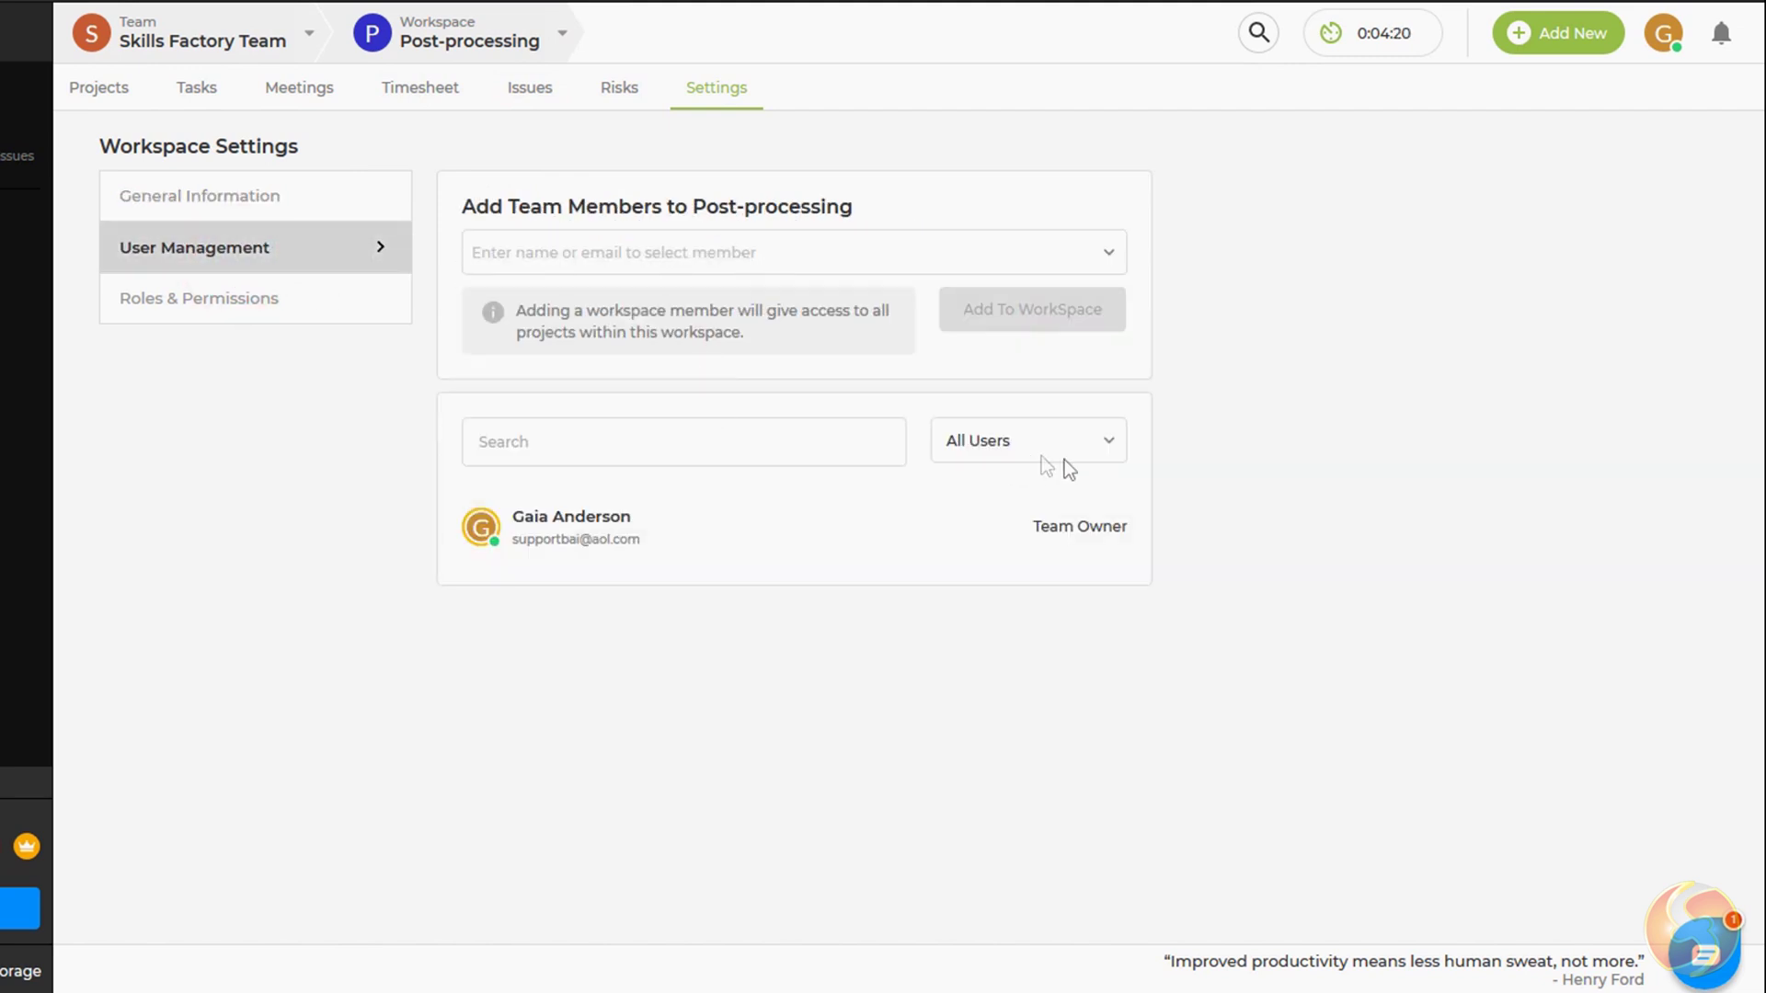
left_click(1108, 441)
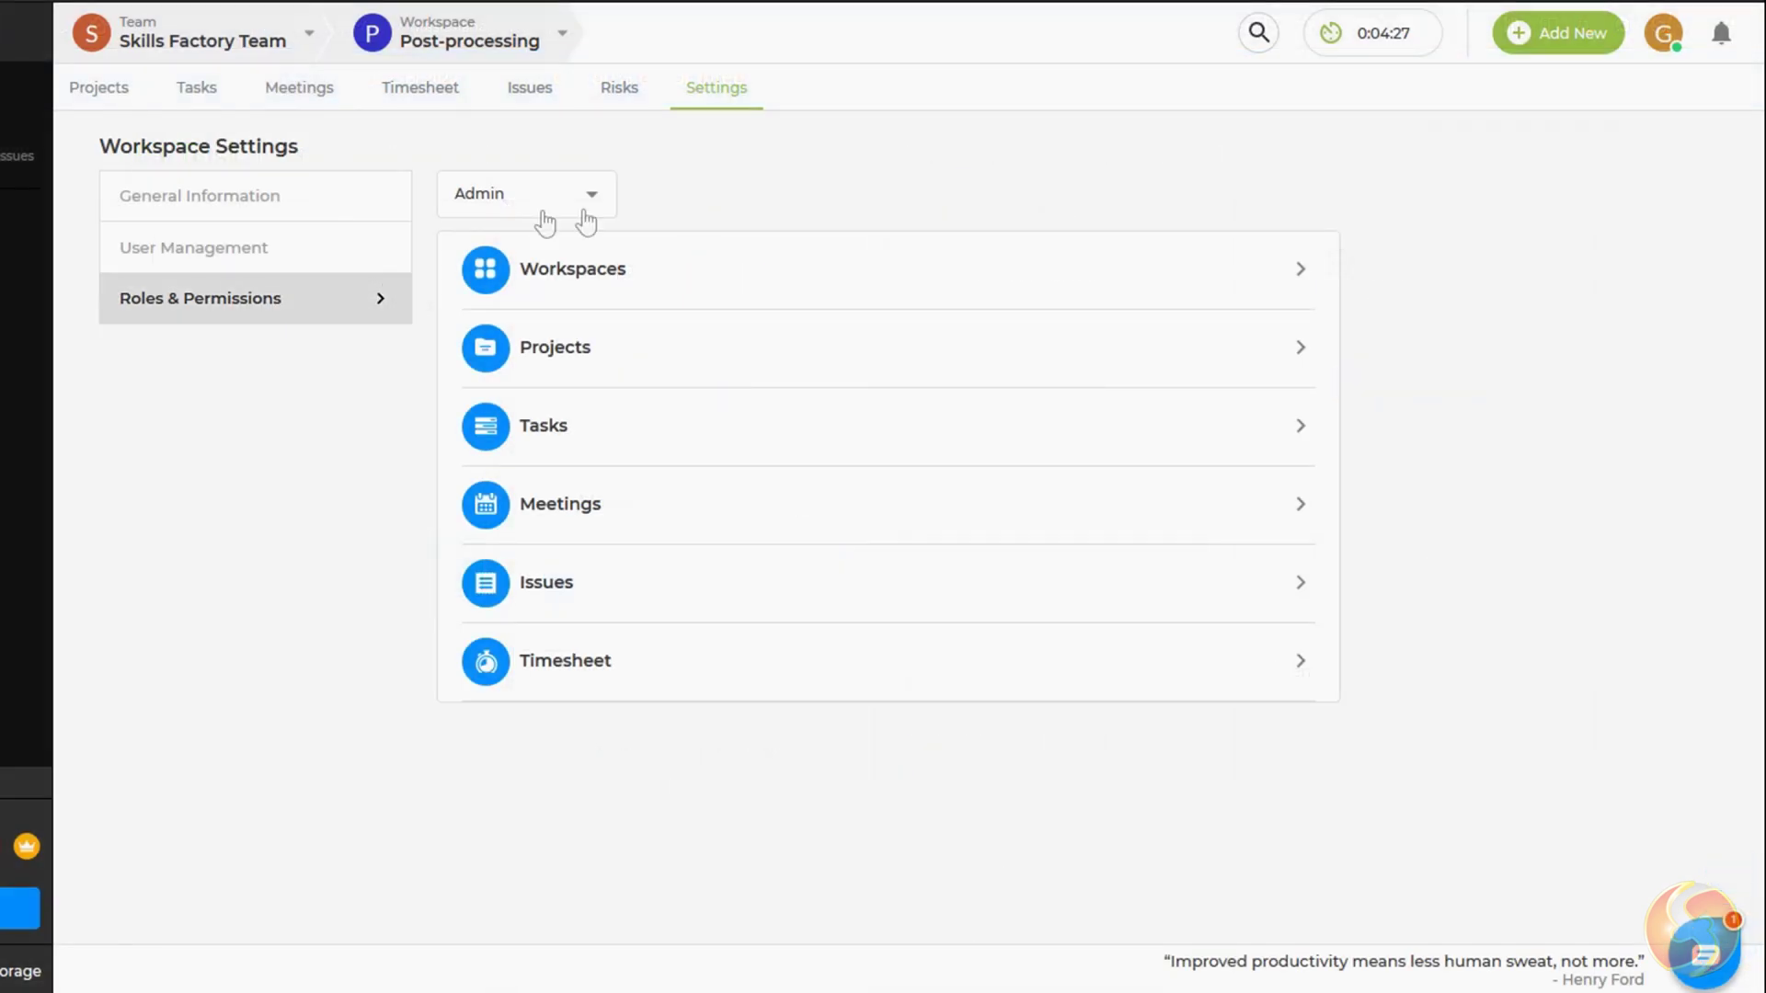
Compare workspace permissions for the Admin and Member roles, showing members are largely disallowed.
left_click(670, 273)
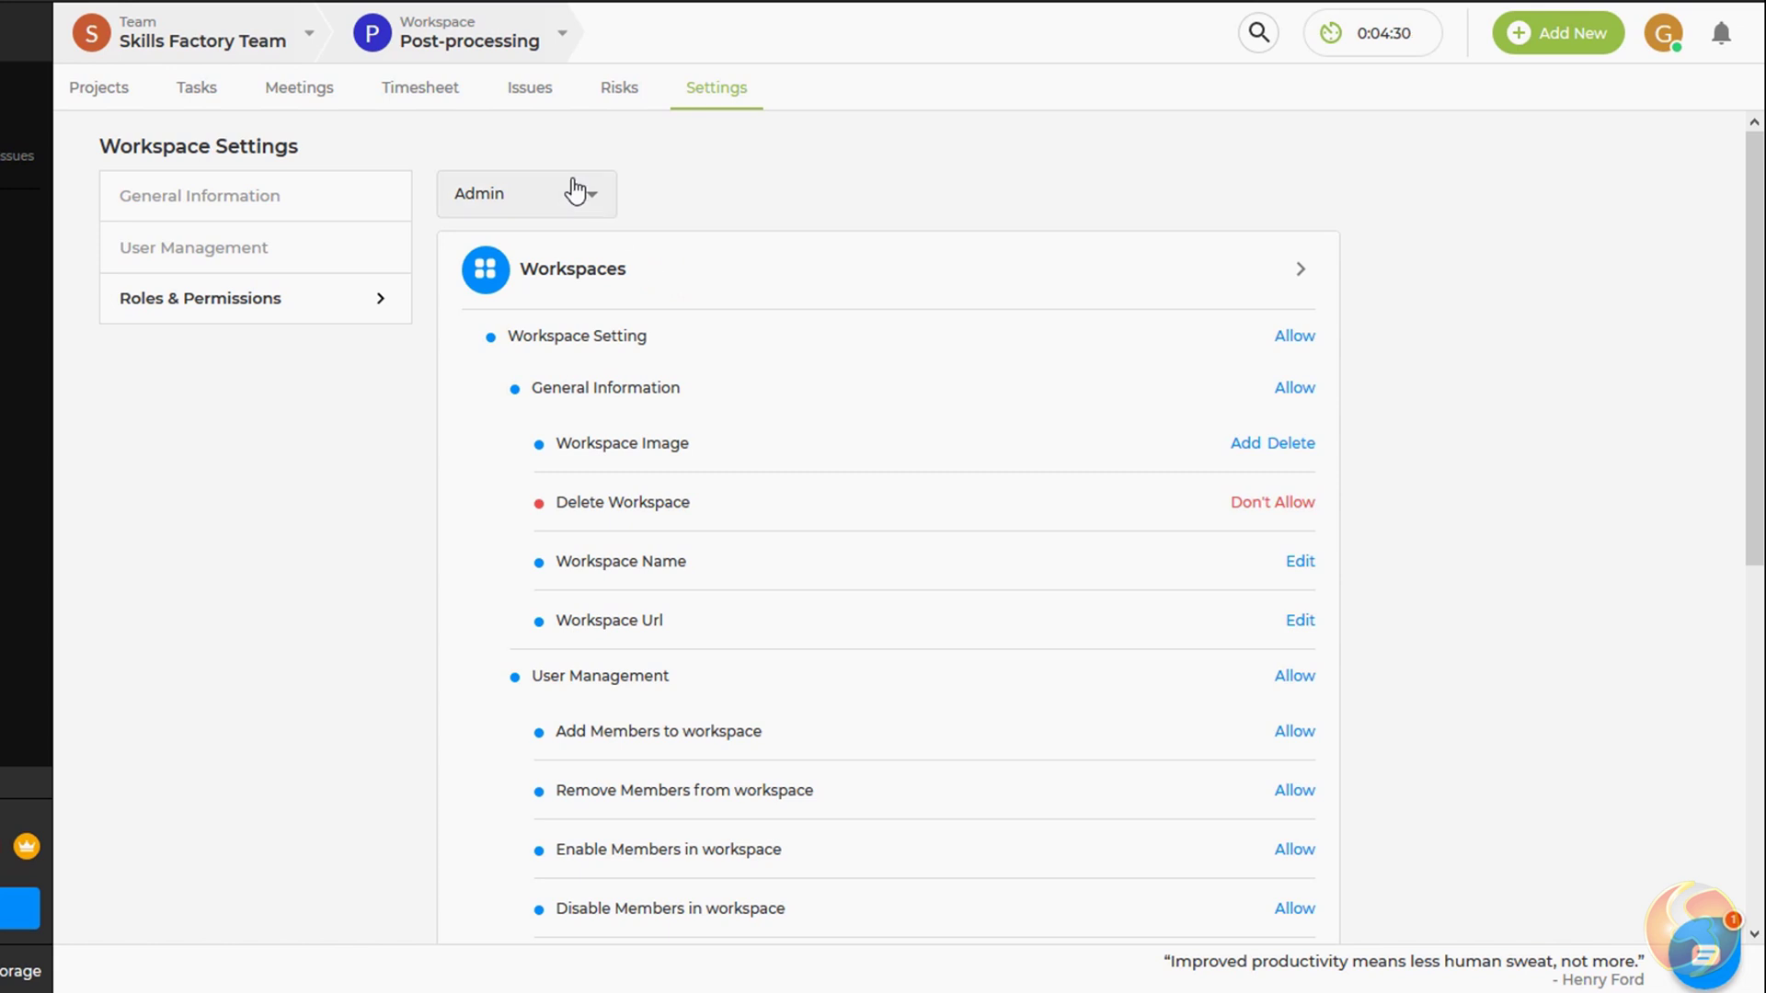
left_click(575, 190)
left_click(510, 320)
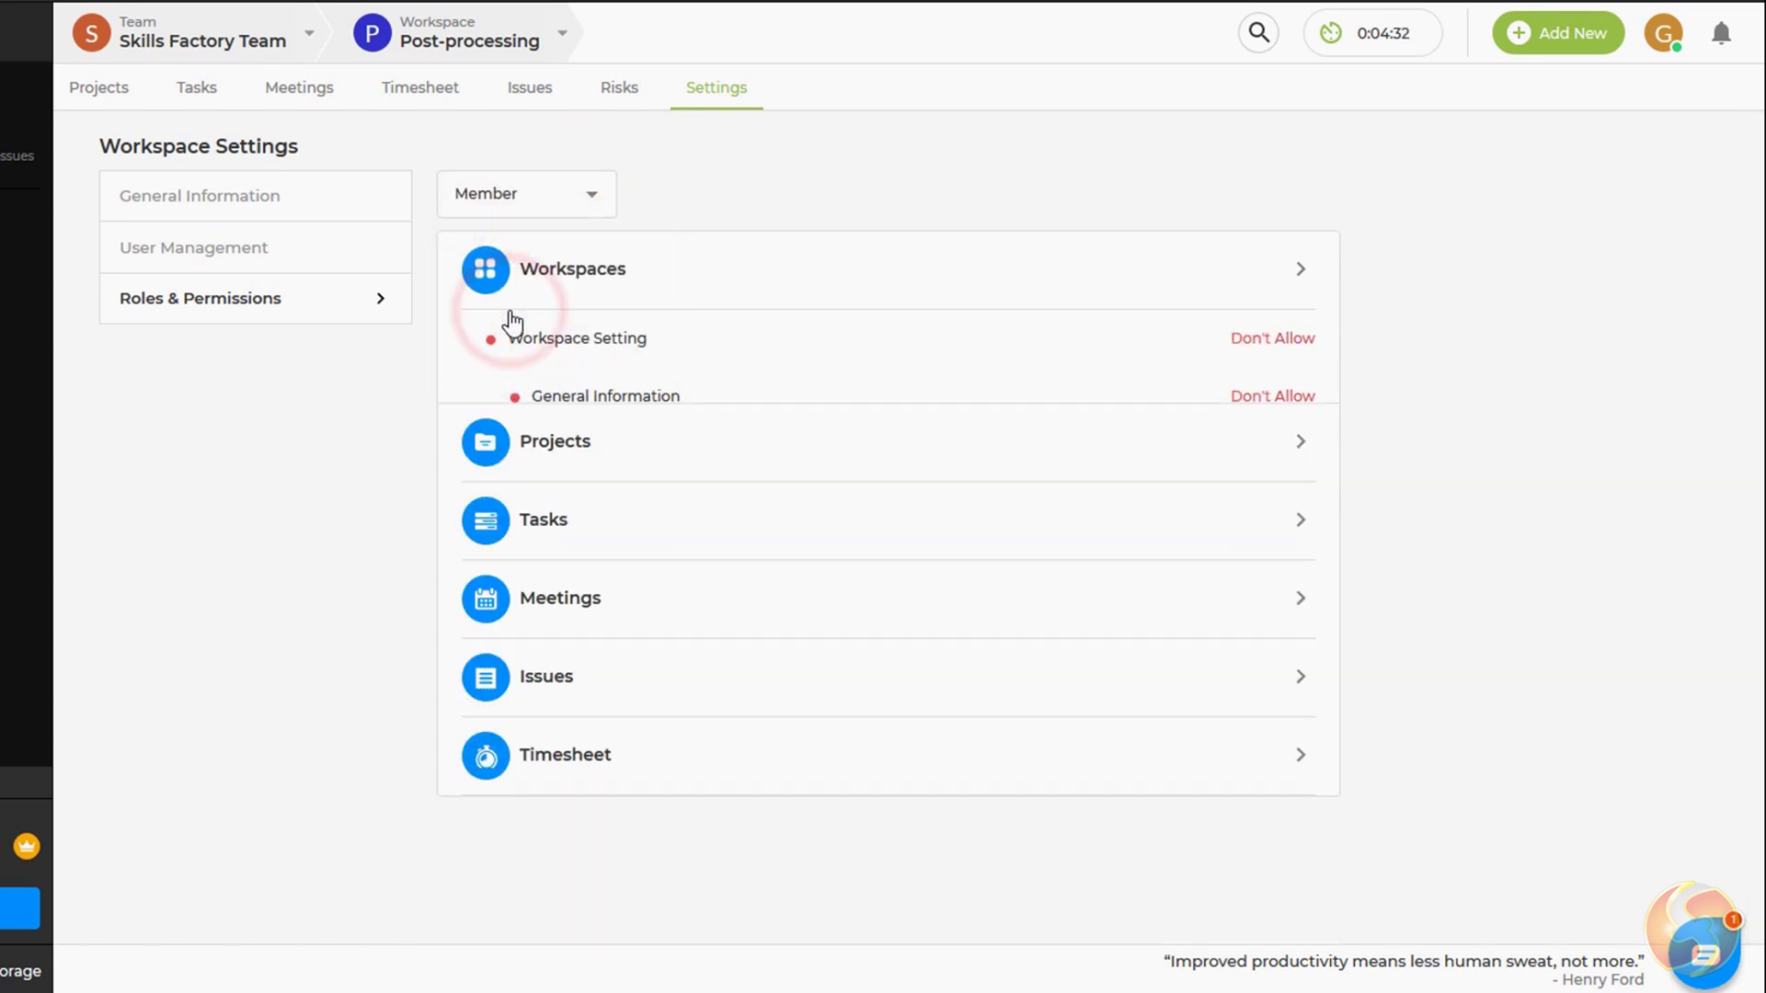
left_click(1304, 276)
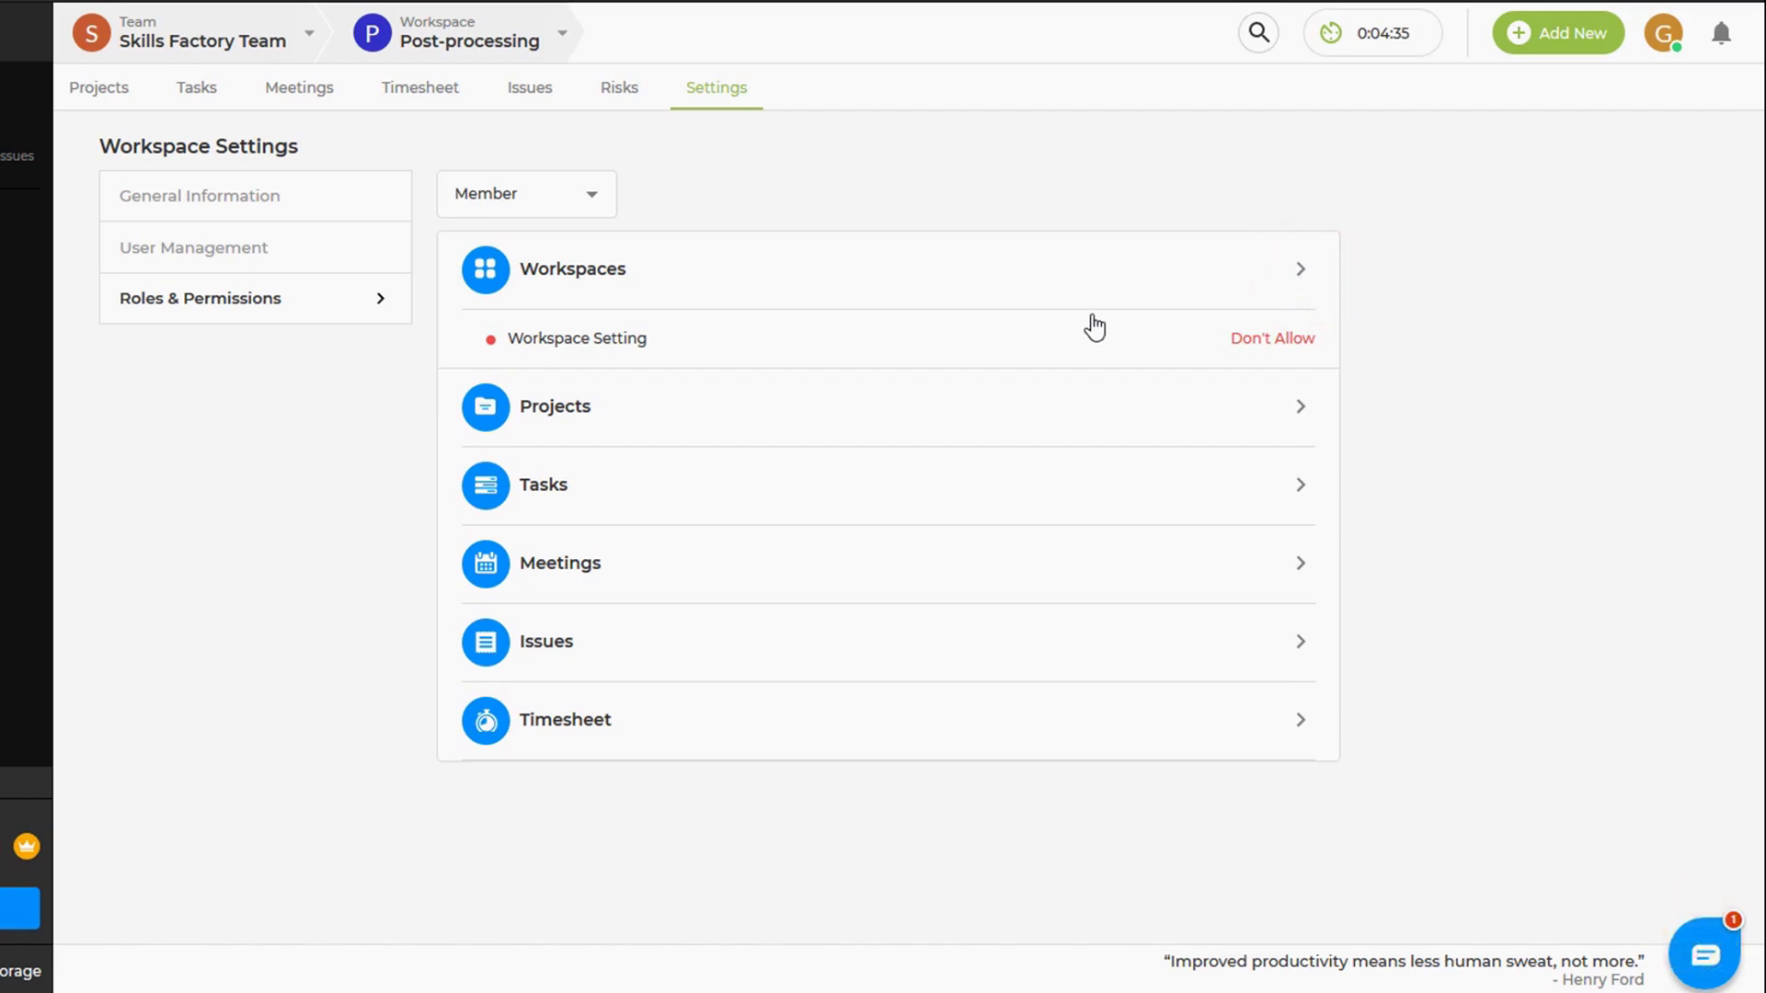